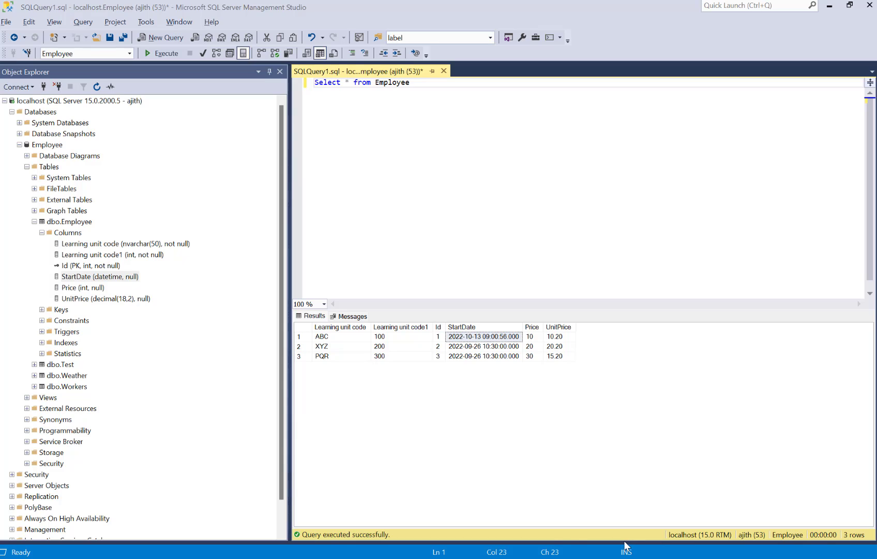
Step: Switch to Edge, where the flow's Get rows (V2) step on the Employee table is open
key("alt+Tab")
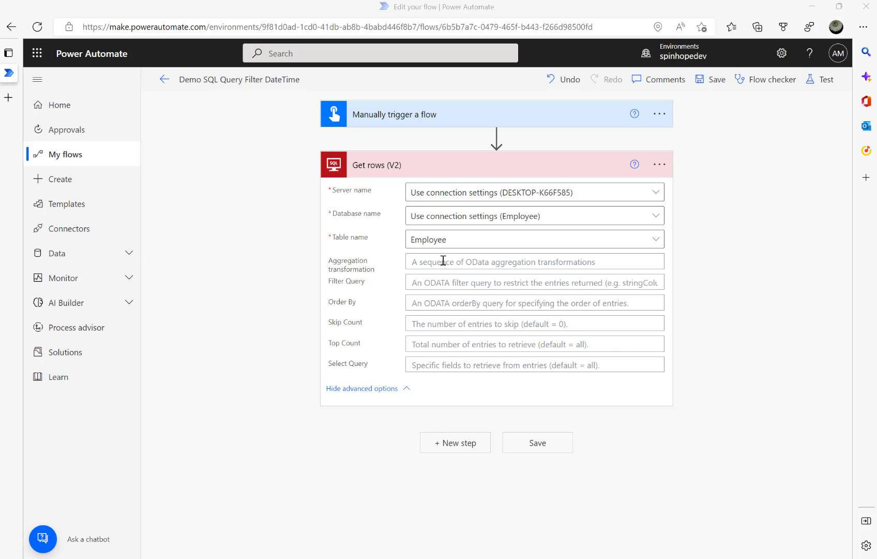
Step: Set the Filter Query to StartDate ge 'formatDateTime(utcNow(),'yyyy-MM-dd')', with the expression in quotes
left_click(448, 280)
type("StartDate ge")
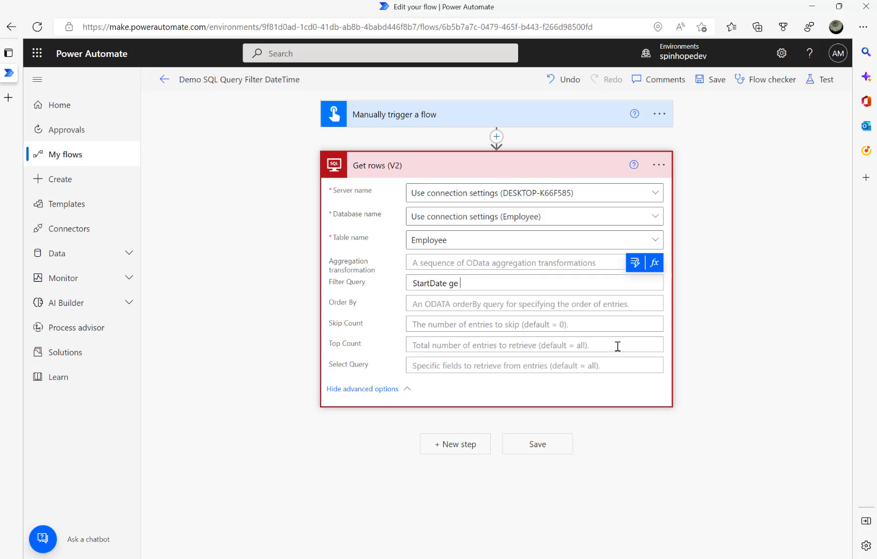
left_click(655, 264)
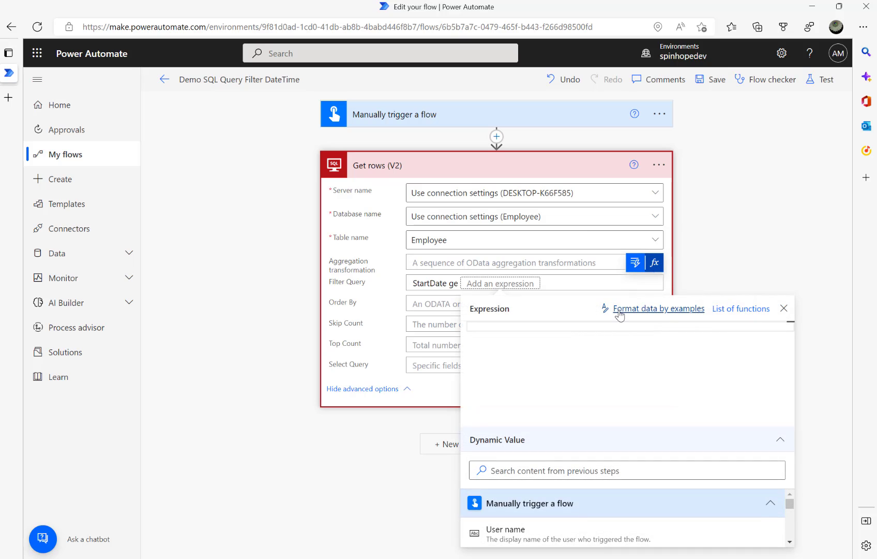
type("f")
key("Return")
type("(utcNow()m")
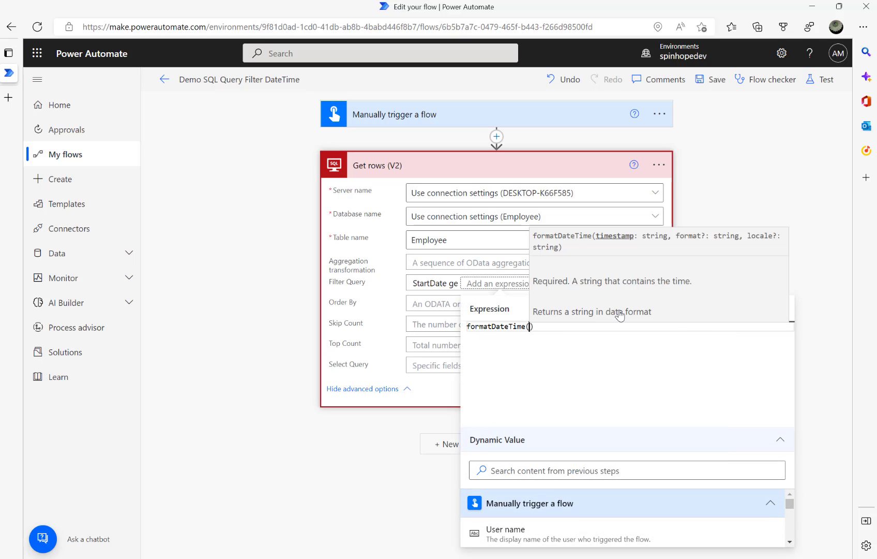
key("BackSpace")
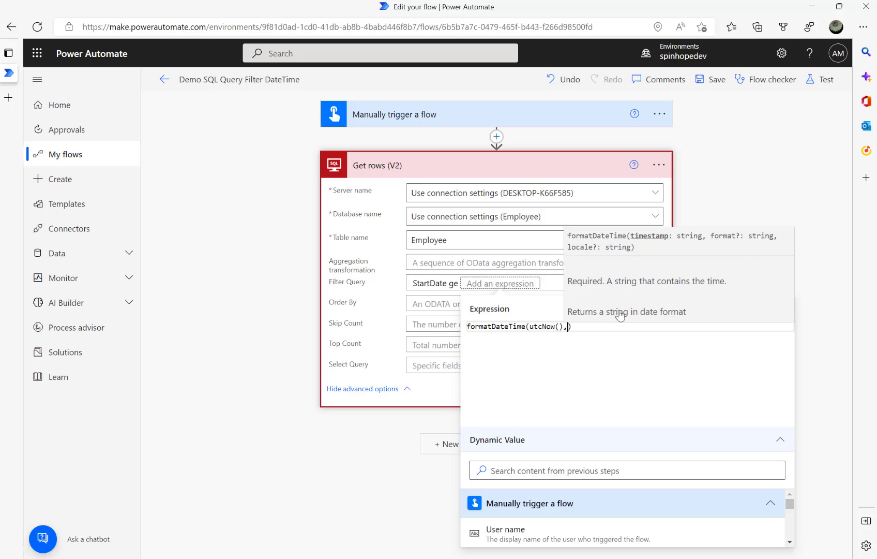
type(",'yyyy")
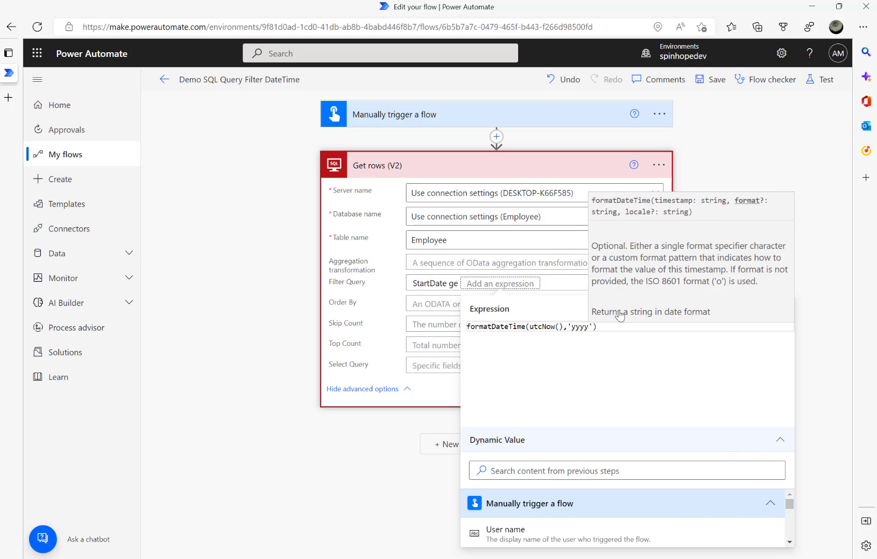
type("-MM-dd")
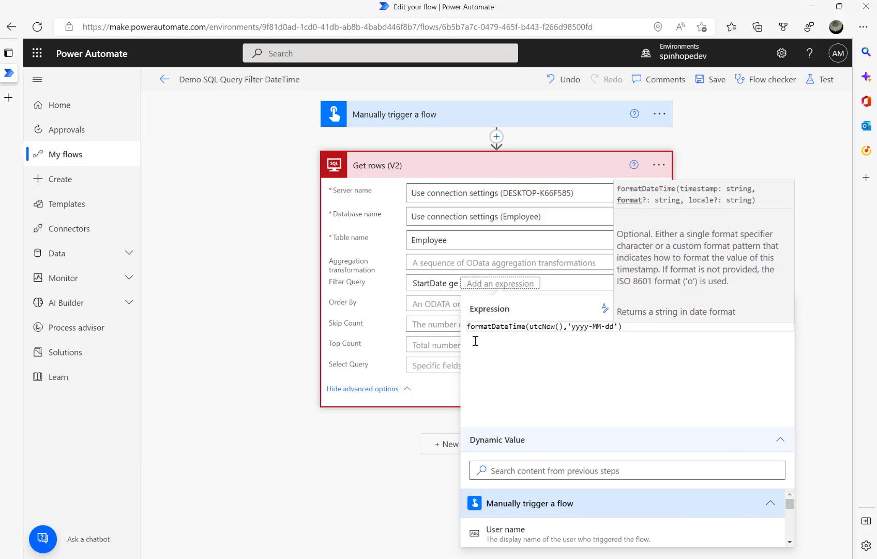
left_click(287, 379)
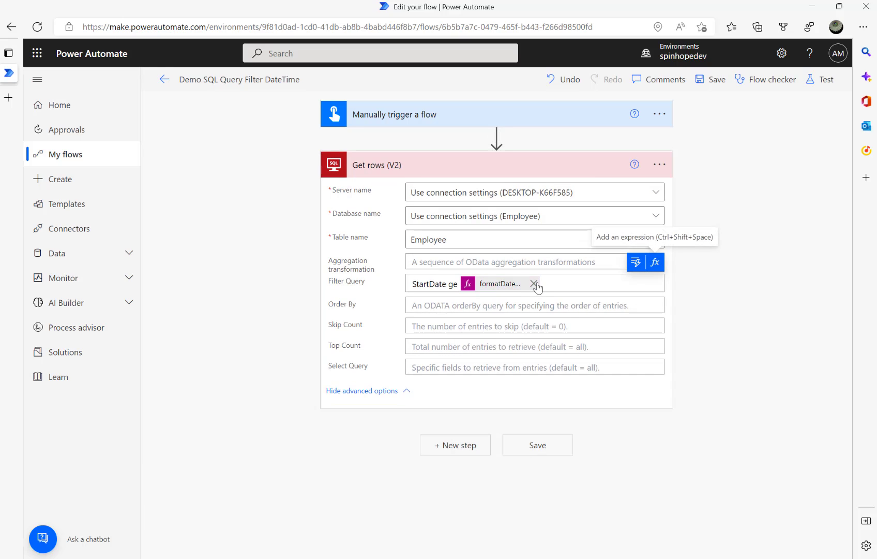
left_click(575, 282)
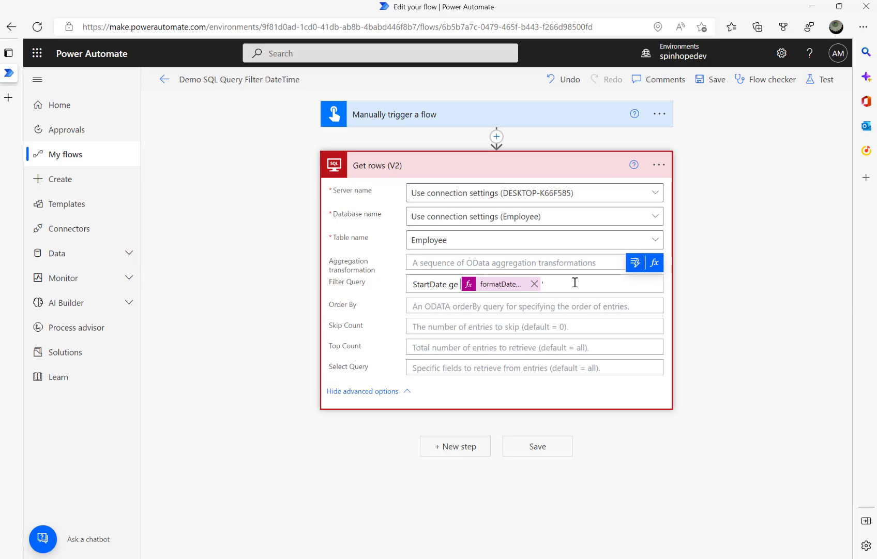
type("'")
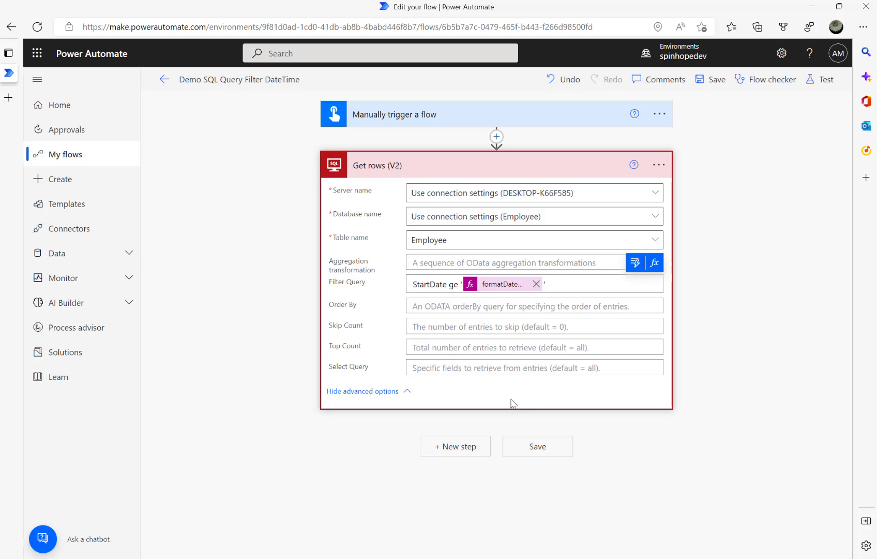
Step: Add a Compose step with StartDate as input, which gets wrapped in Apply to each
left_click(459, 446)
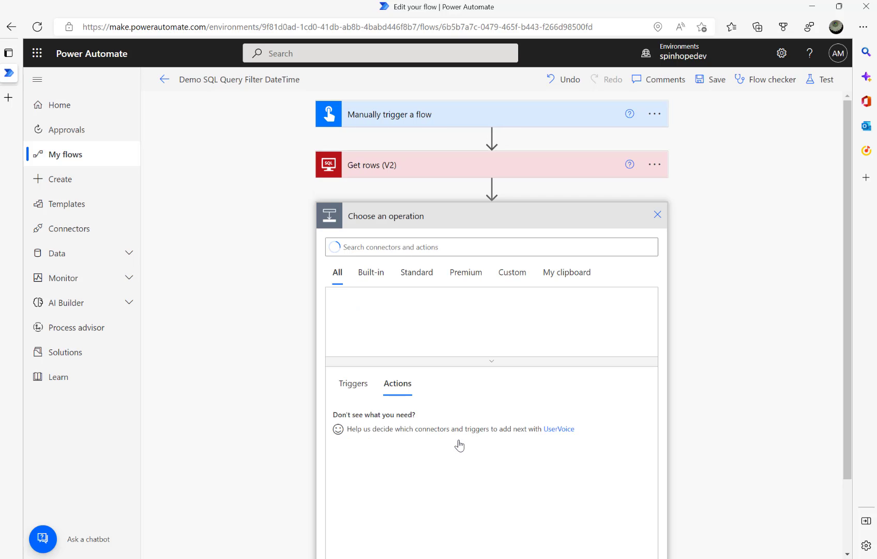
type("compose")
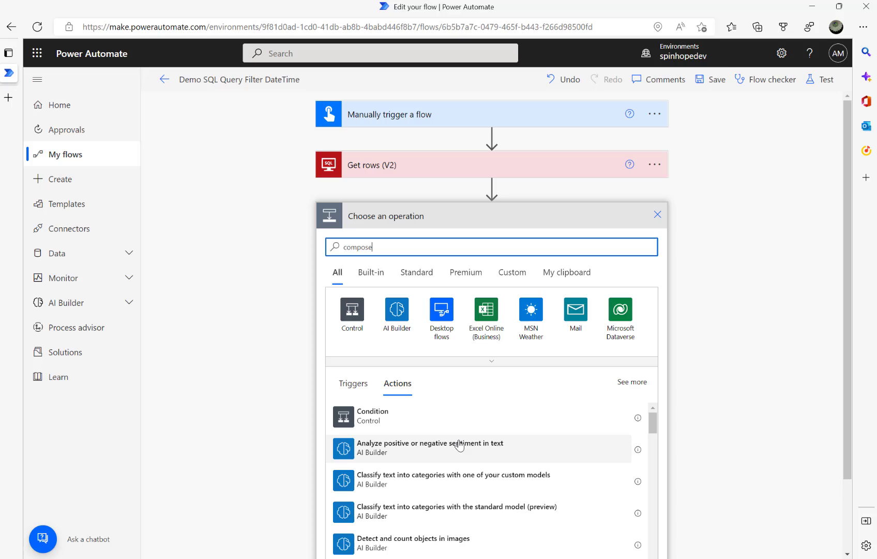
left_click(342, 422)
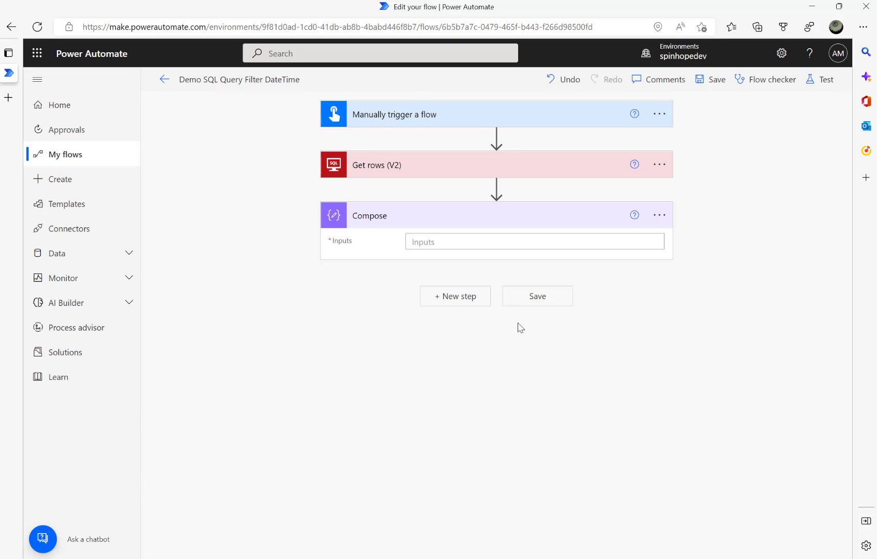
left_click(454, 244)
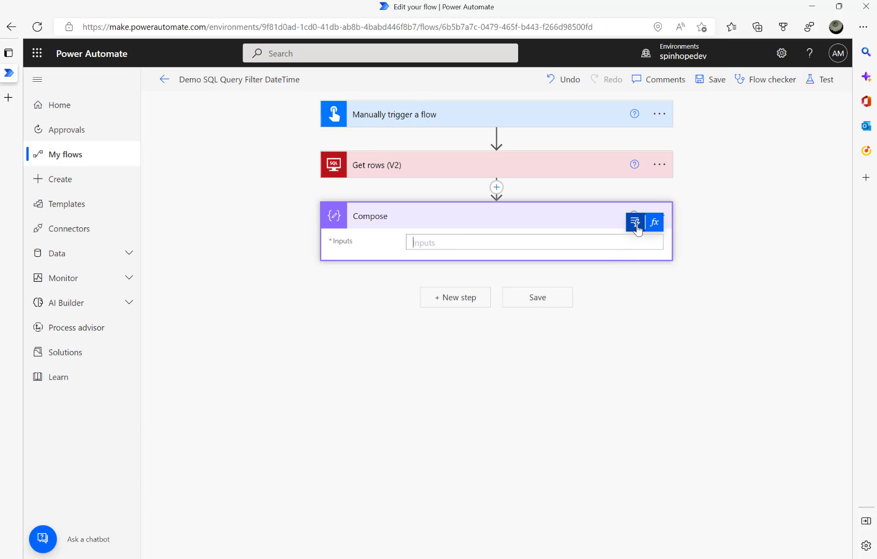
left_click(635, 222)
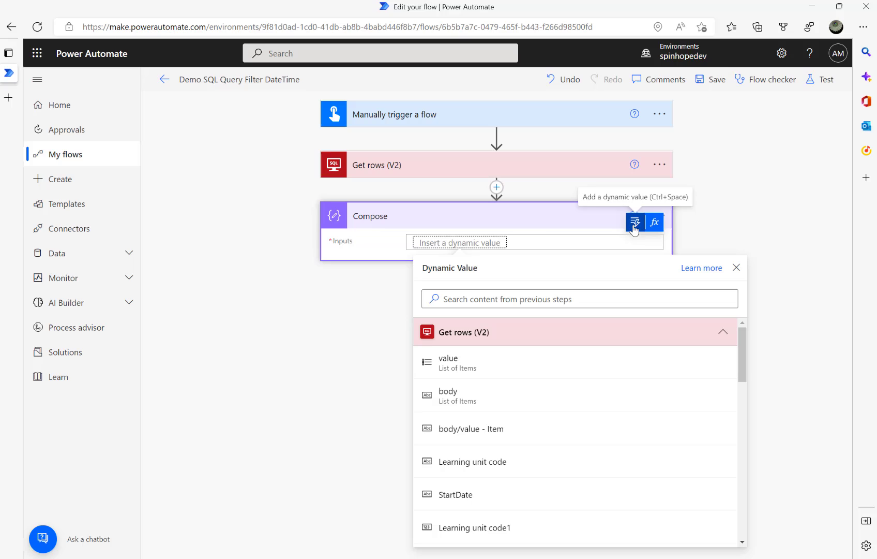
left_click(474, 503)
left_click(425, 291)
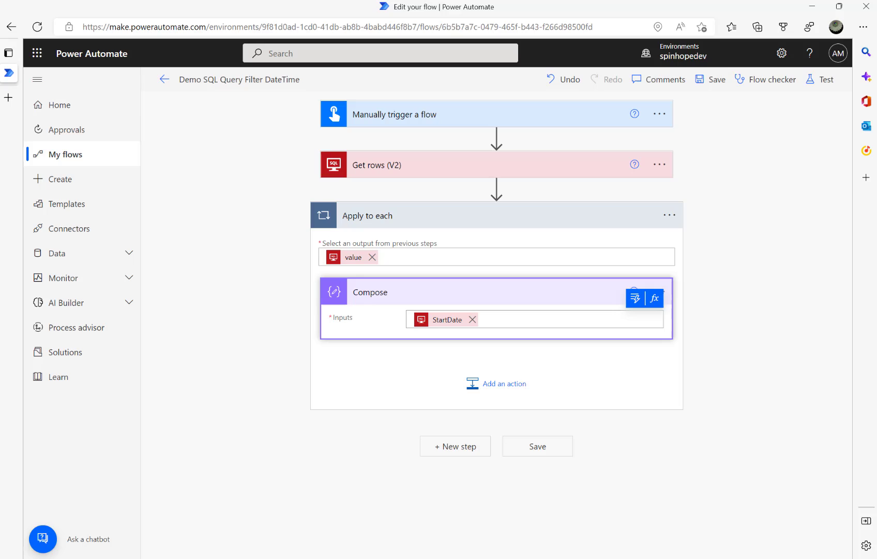
Step: Save and test the flow, then inspect the Get rows outputs behind the null-value failure
left_click(828, 80)
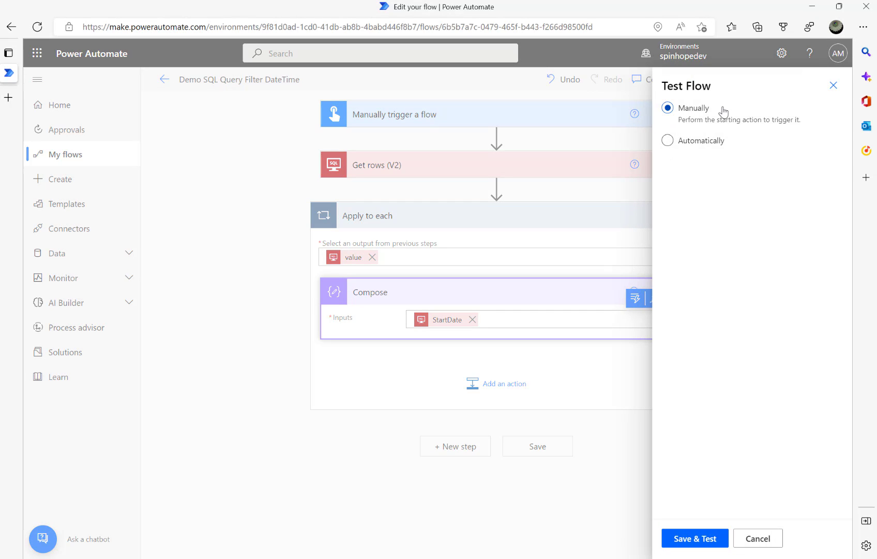
left_click(684, 543)
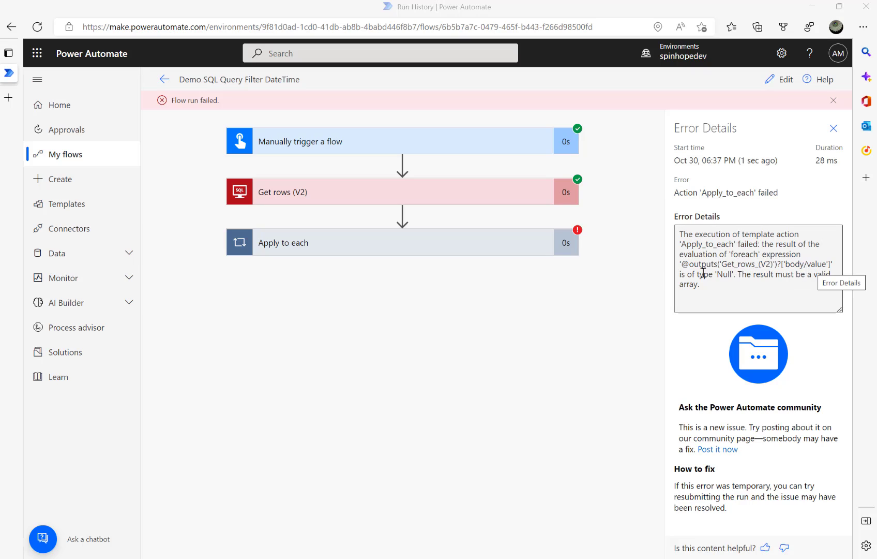
left_click(329, 194)
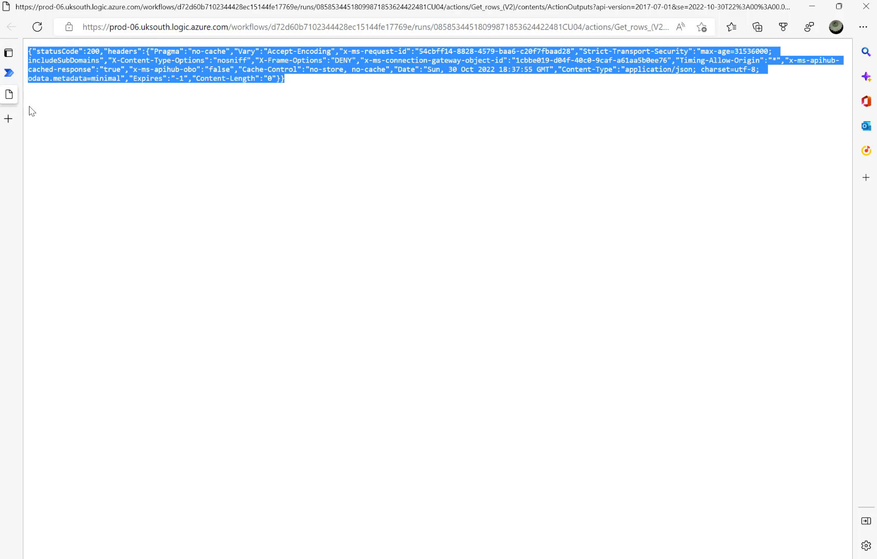
mouse_move(14, 100)
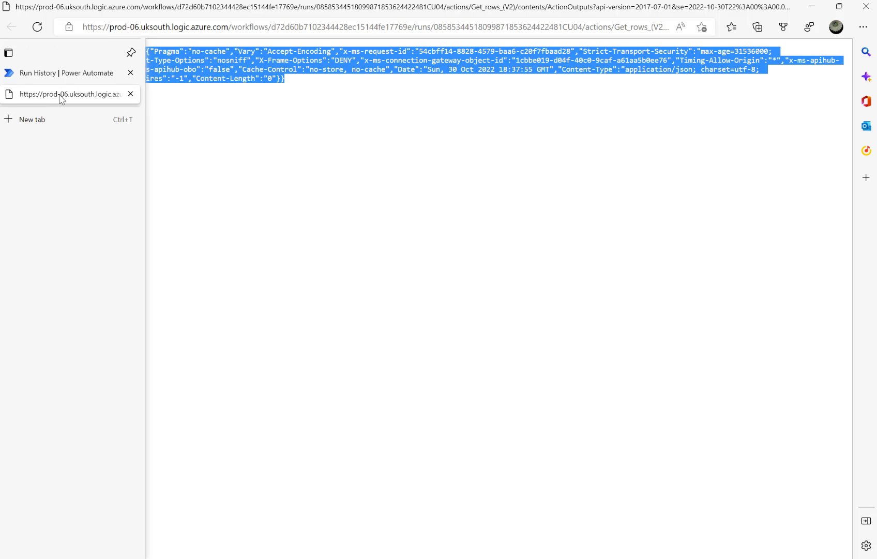
left_click(131, 95)
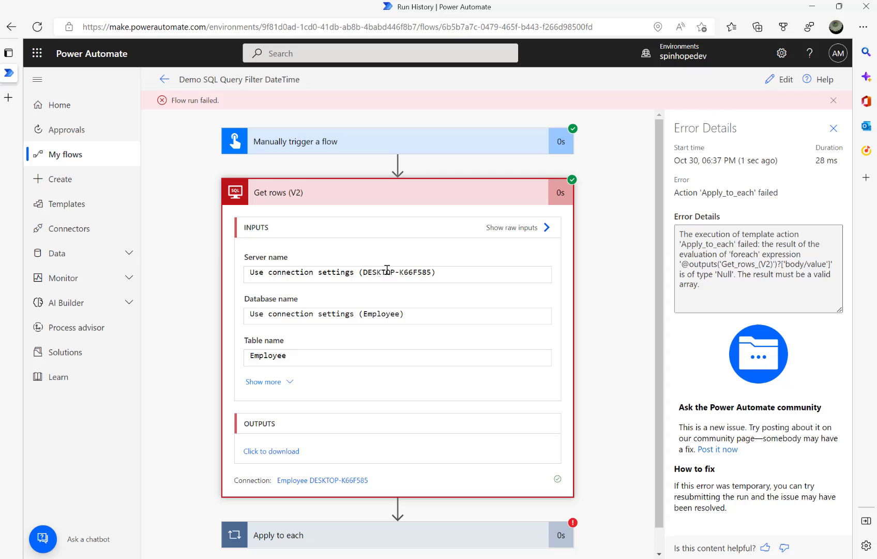
Step: Rewrite the Filter Query as date(StartDate) ge date(formatDateTime(utcNow(),'yyyy-MM-dd')) without quotes
left_click(776, 80)
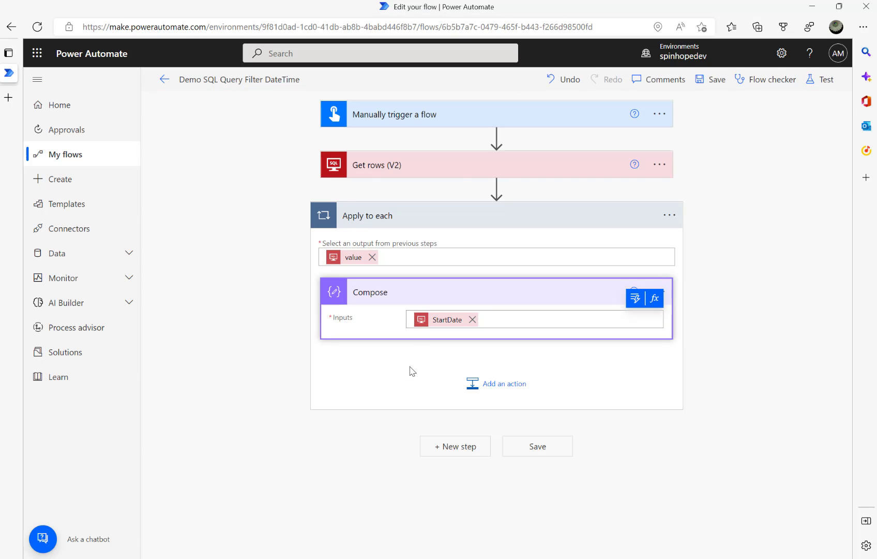
left_click(429, 169)
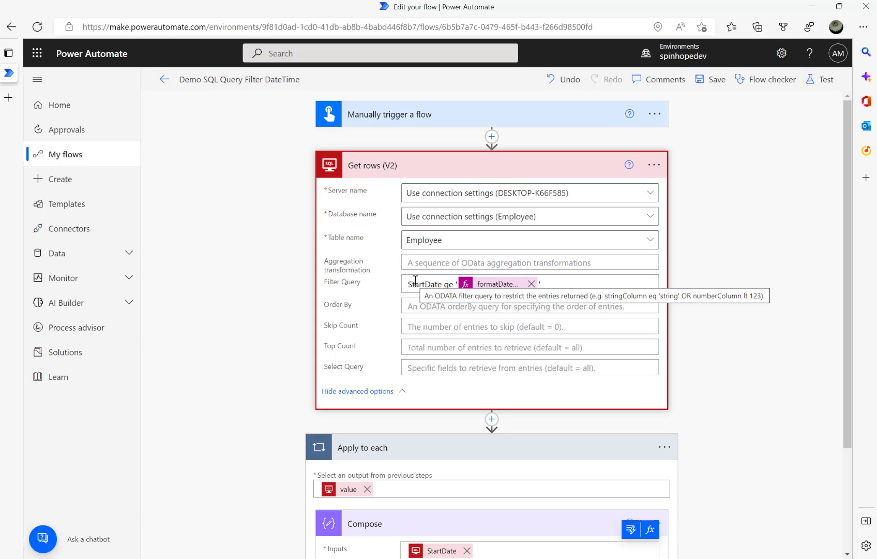
left_click(418, 280)
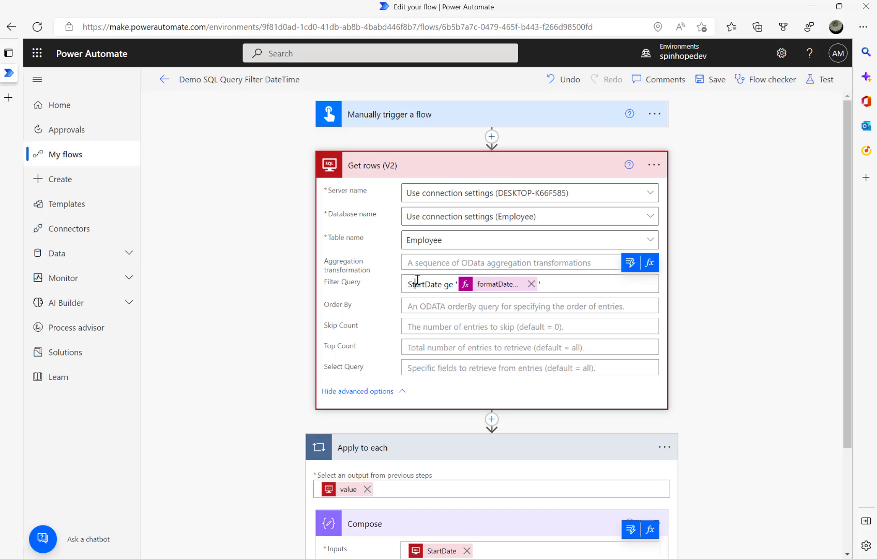
type("tar")
key("BackSpace")
key("BackSpace")
key("BackSpace")
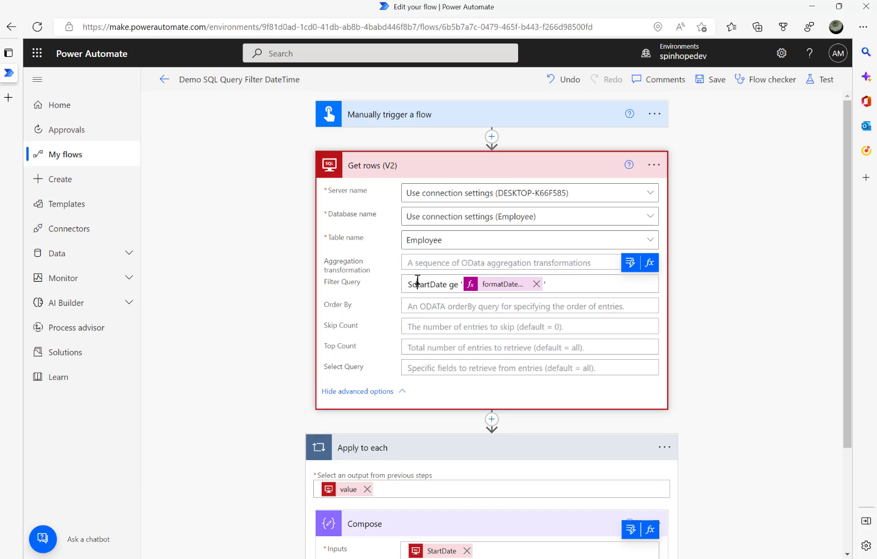
key("Left")
type("date(")
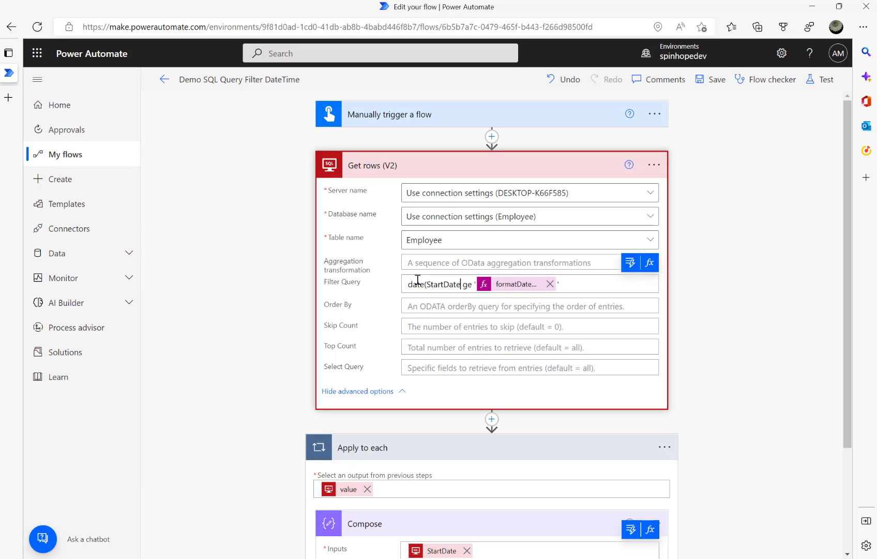
type(")")
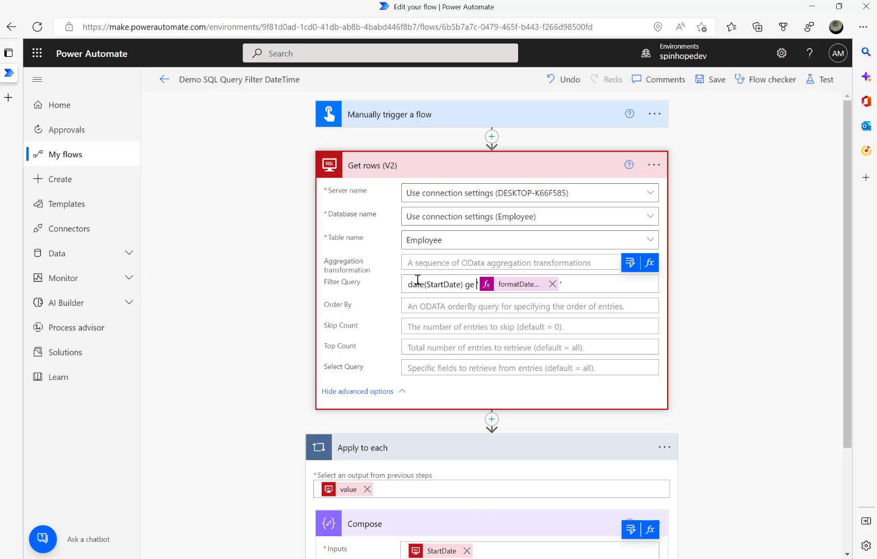
key("BackSpace")
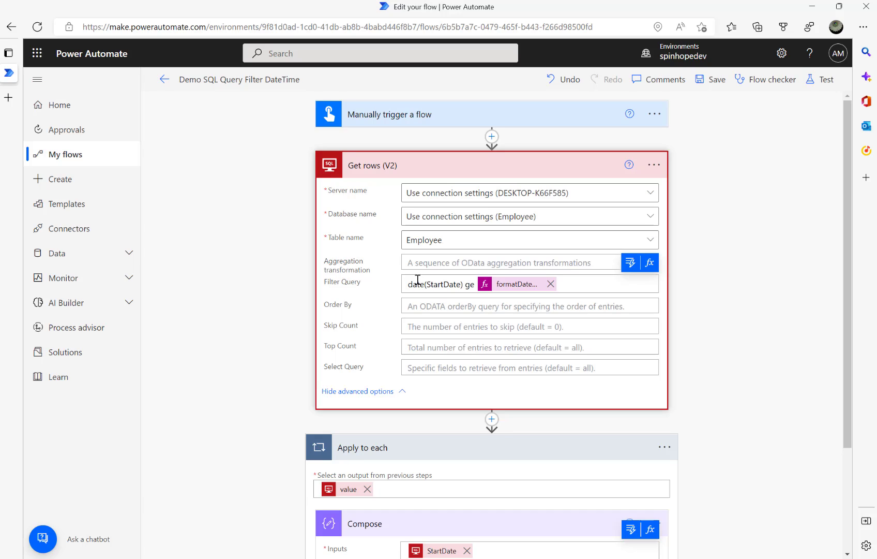
type("date ")
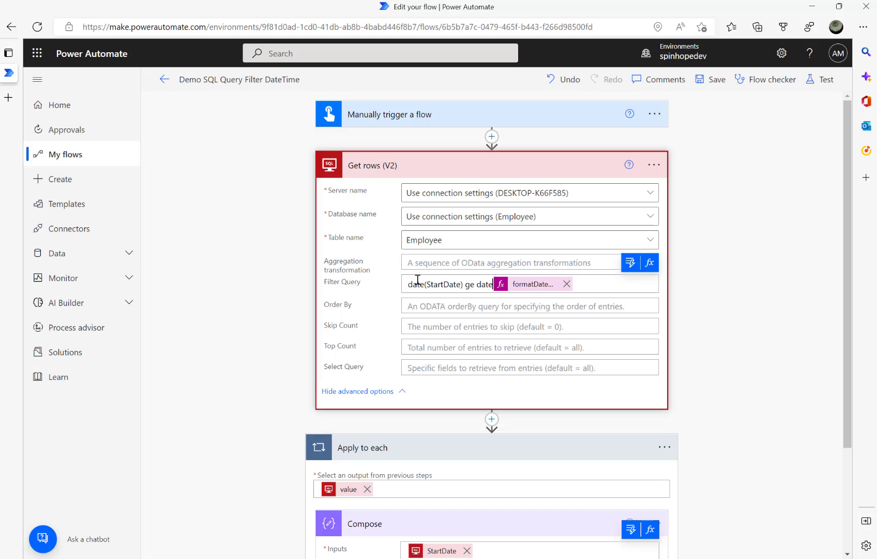
type("(")
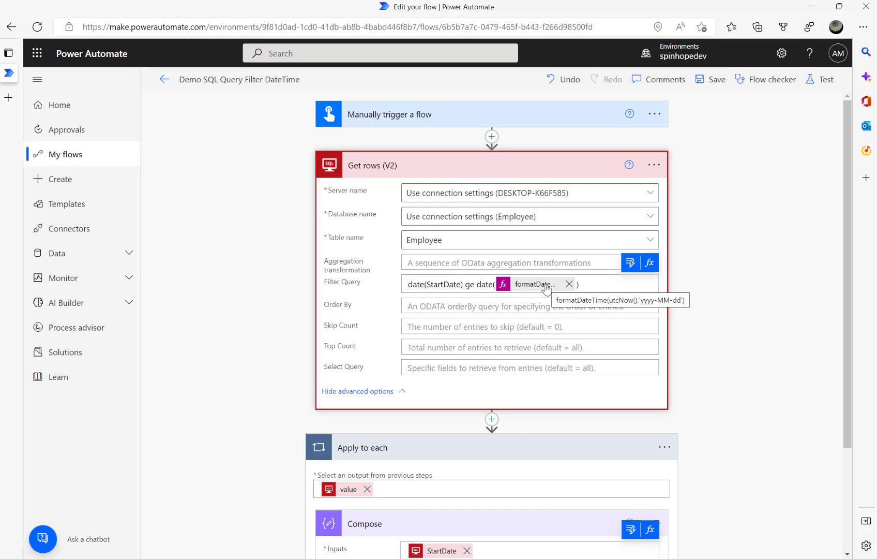
Step: Save and manually test the flow, then expand Apply to each and the Get rows results
left_click(820, 81)
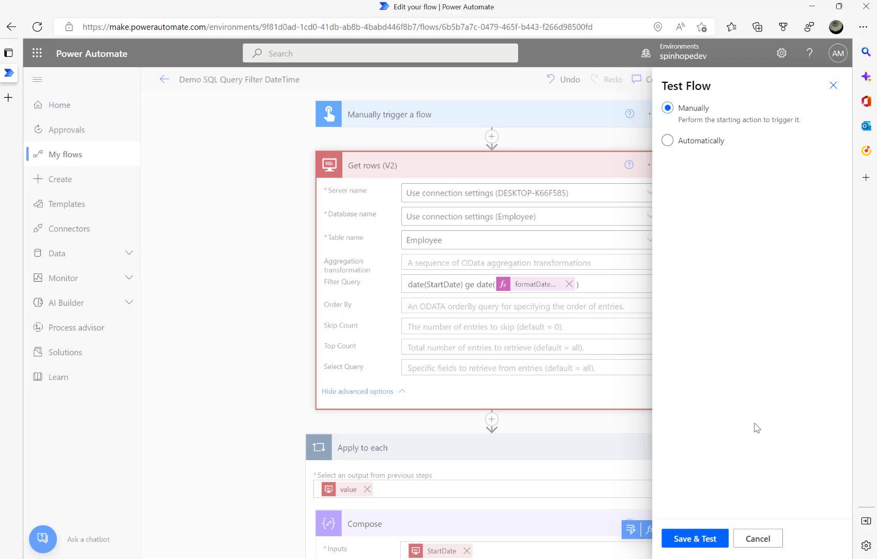
left_click(700, 541)
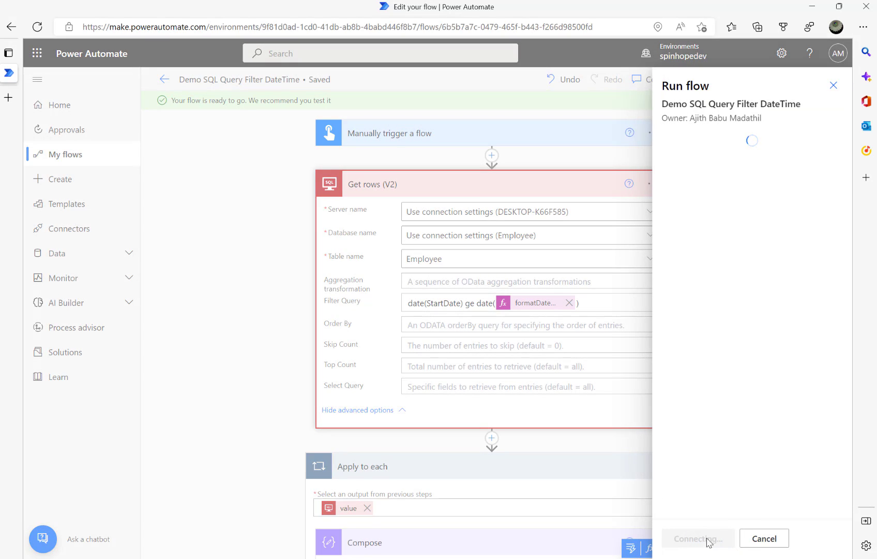
left_click(707, 542)
left_click(707, 542)
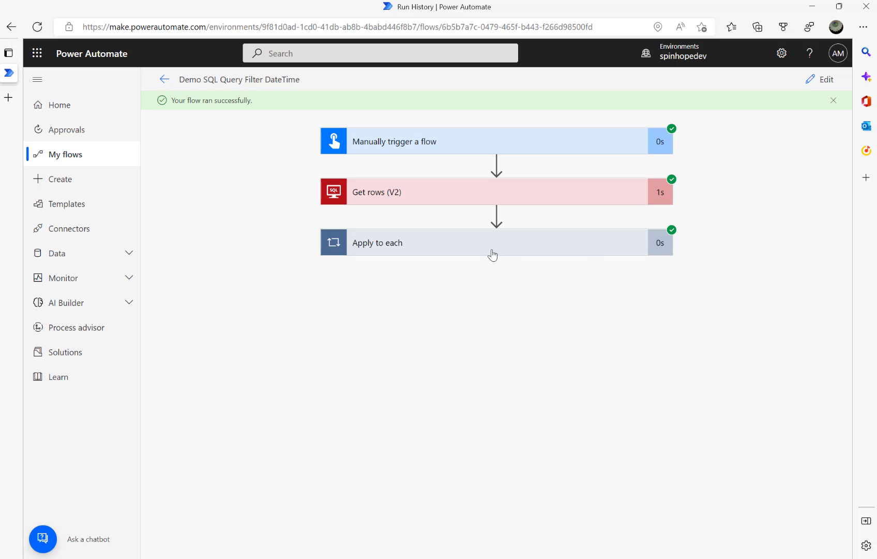
left_click(492, 254)
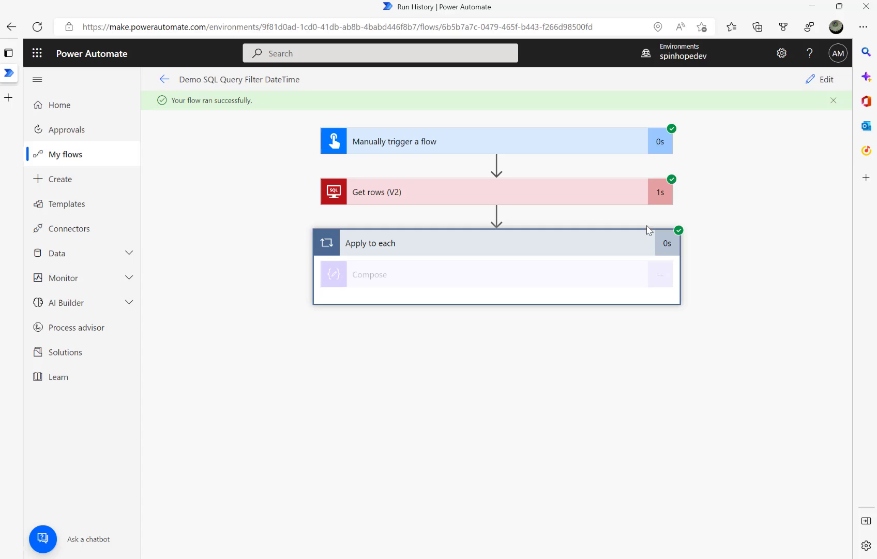
left_click(427, 200)
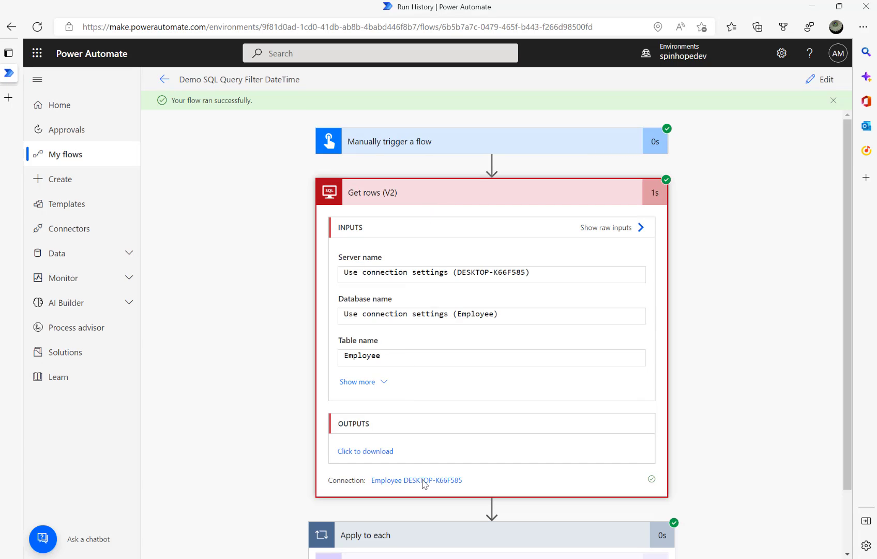
left_click(367, 451)
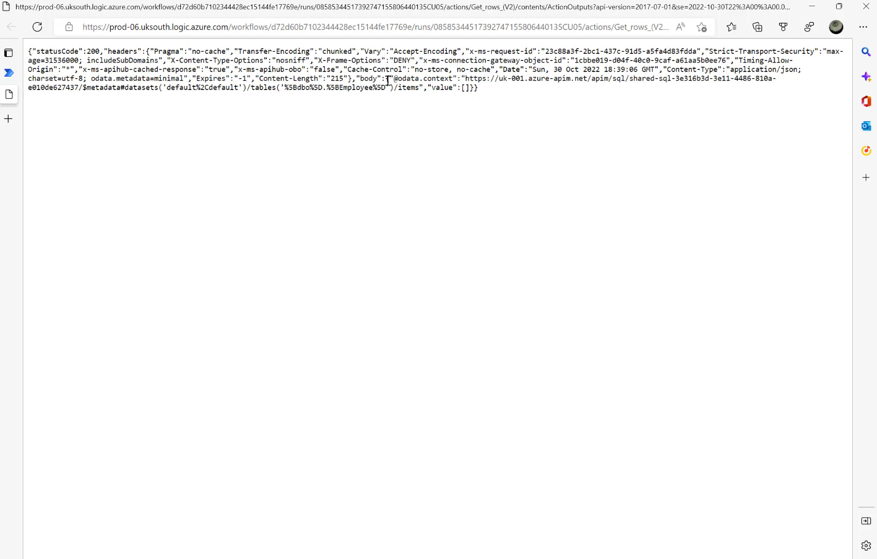
left_click_drag(431, 87, 474, 82)
mouse_move(68, 97)
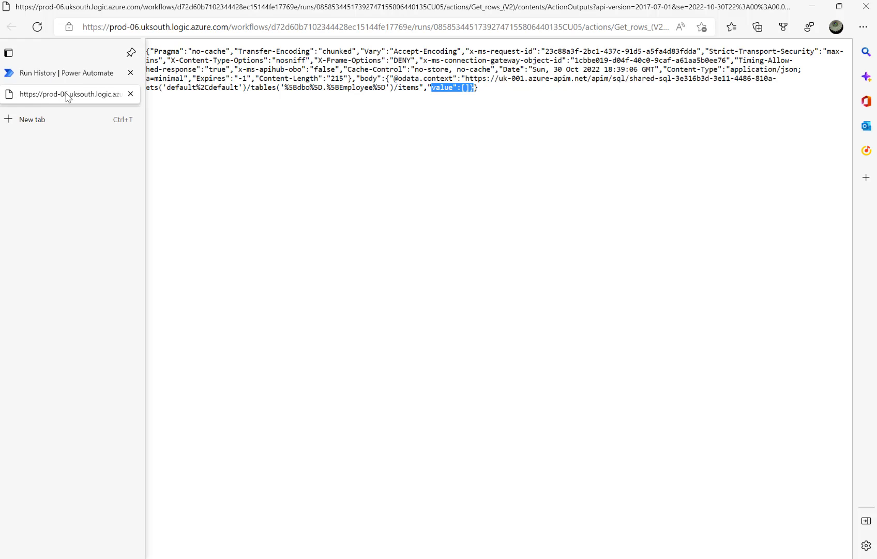
left_click(129, 94)
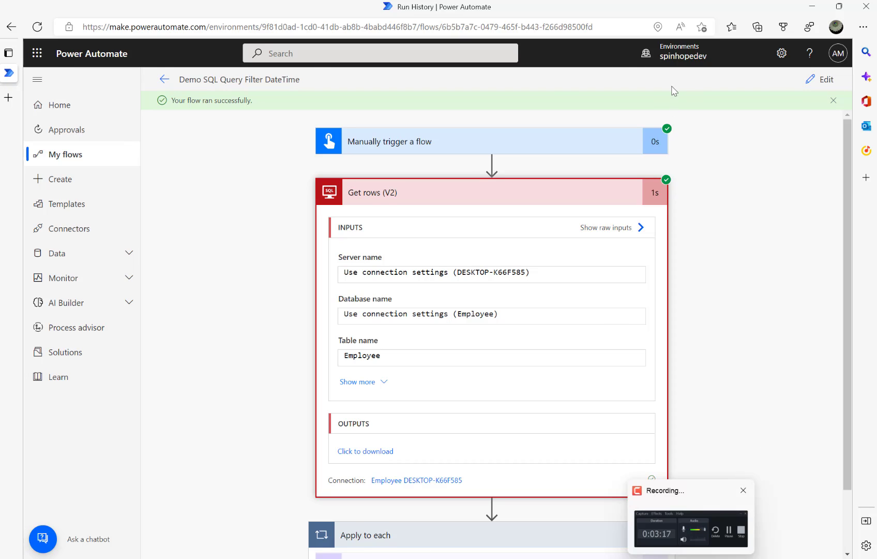
Step: Replace the filter's date expression with formatDateTime(addDays(utcNow(),-30),'yyyy-MM-ddT00:00:00Z')
left_click(820, 79)
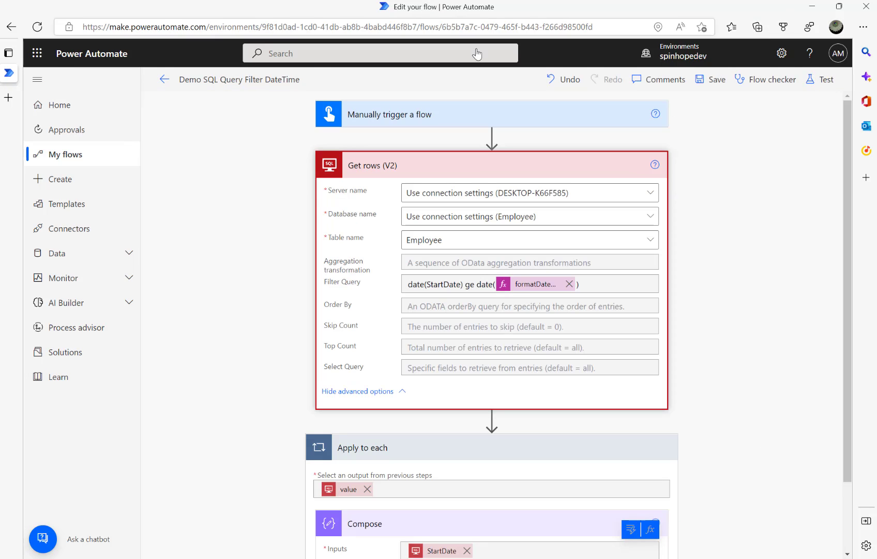
left_click(515, 290)
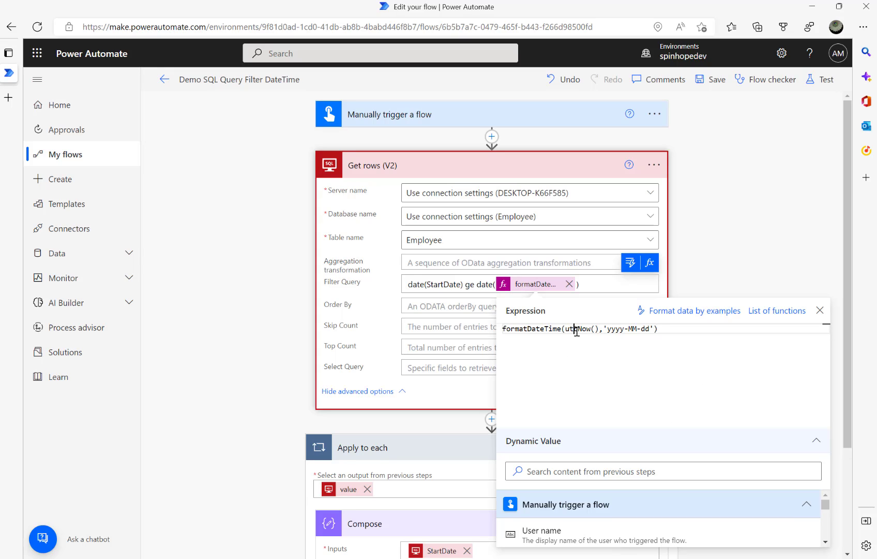
key("ctrl+a")
type("formatDateTime(addDays(utcNow(),-30),'yyyy-MM-ddT00:00:00Z')")
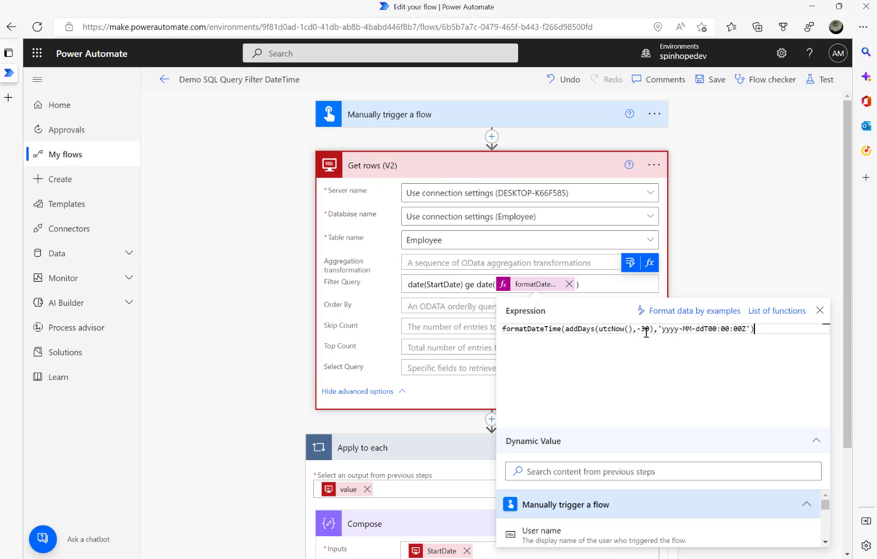
left_click(733, 258)
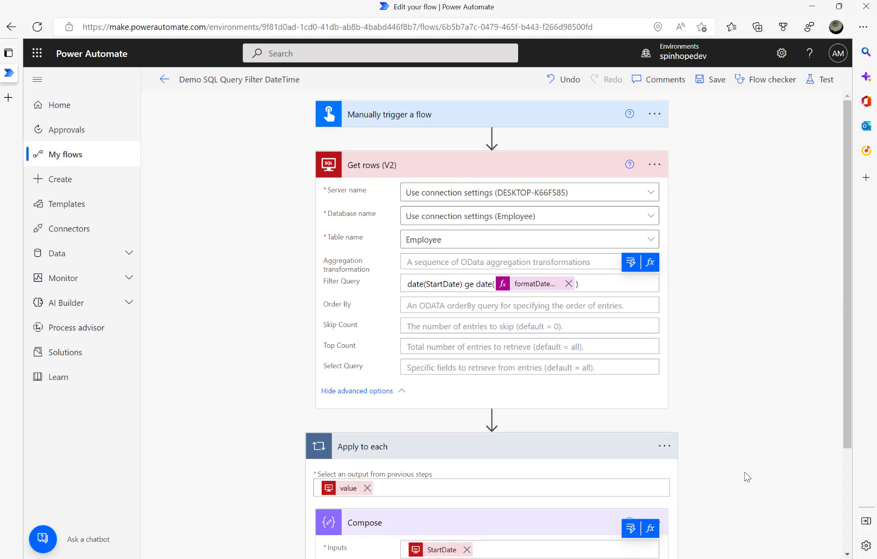
Step: Switch to SSMS and check the Employee rows' StartDate values, 2022-10-13 and 2022-09-26
key("alt+Tab")
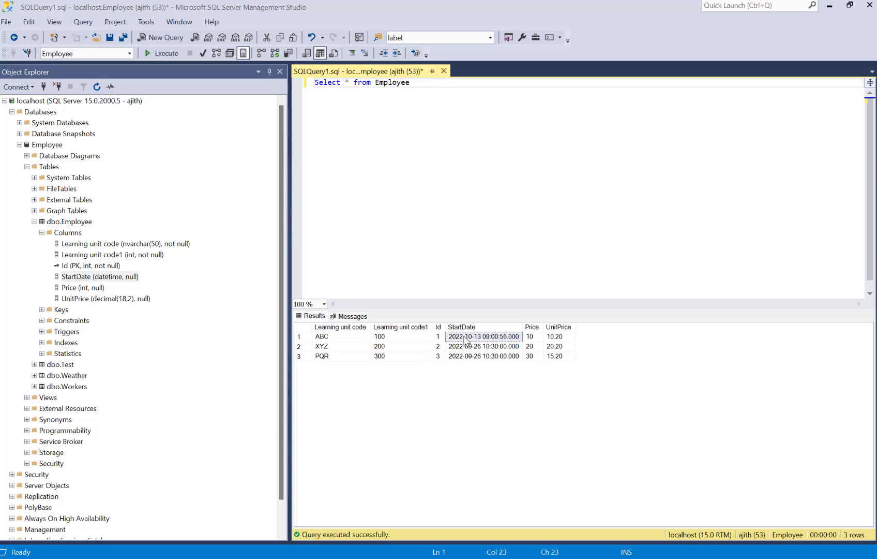
left_click(318, 337)
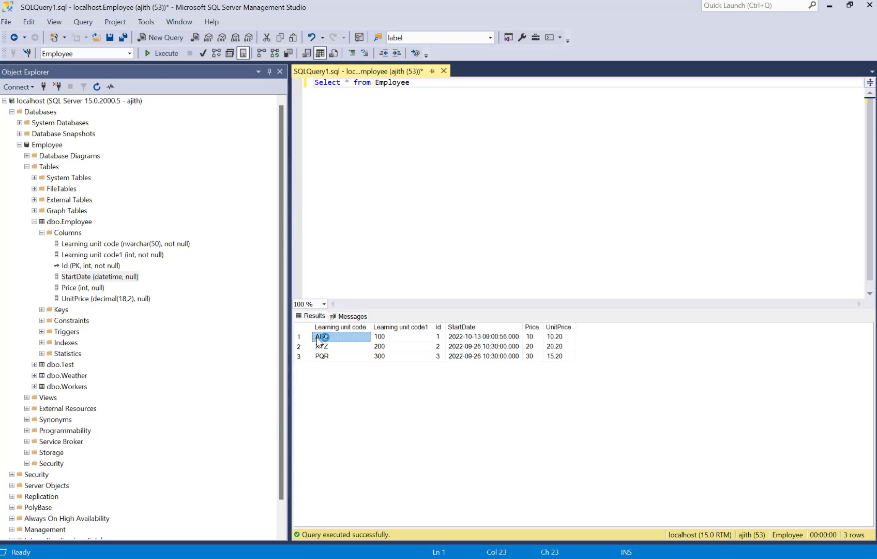
left_click(457, 339)
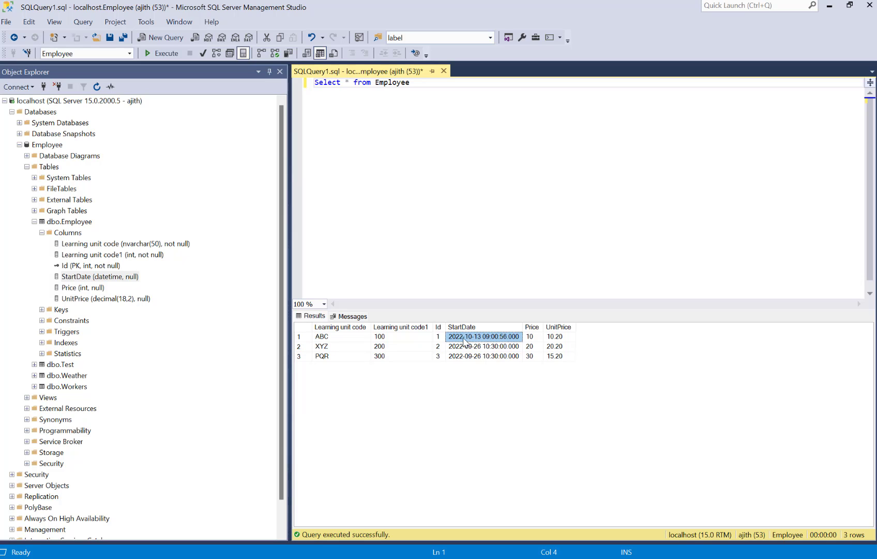
Step: Rerun the flow and confirm a single Compose output of 2022-10-13T09:00:56Z
left_click(829, 6)
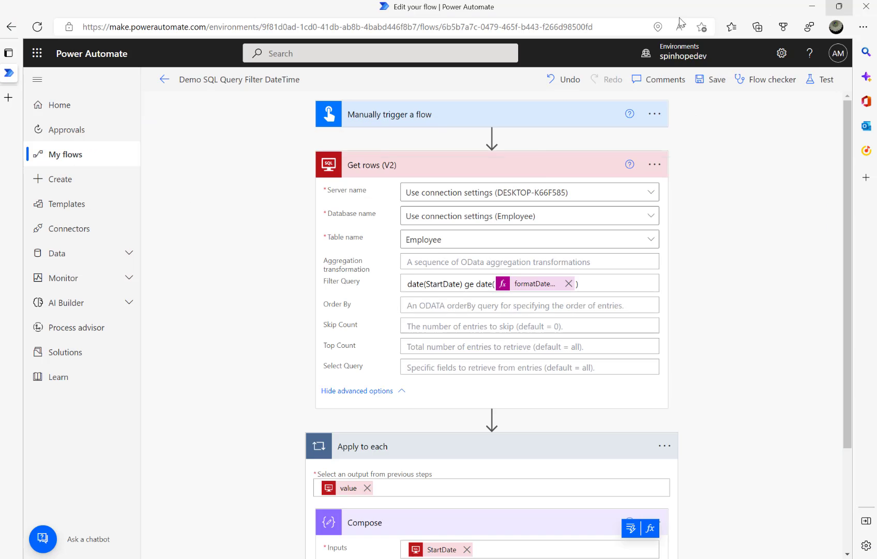
left_click(818, 83)
left_click(691, 537)
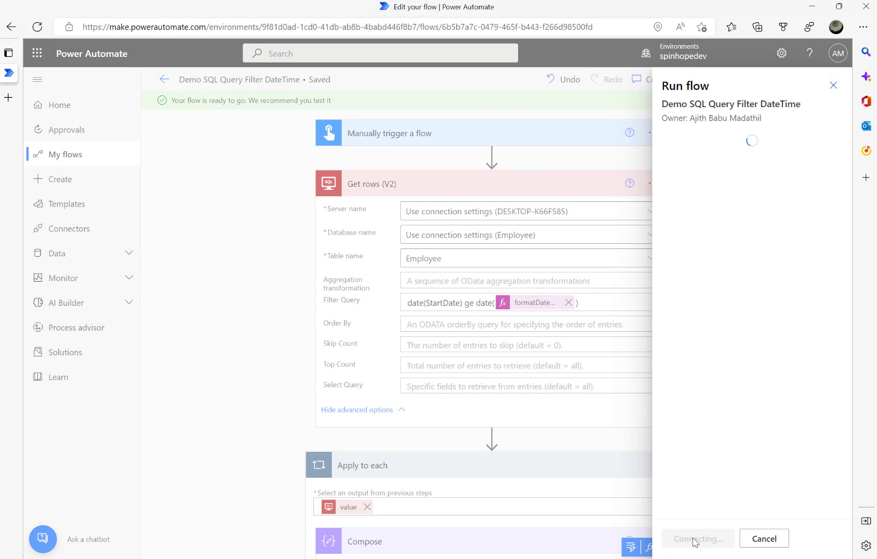
left_click(691, 539)
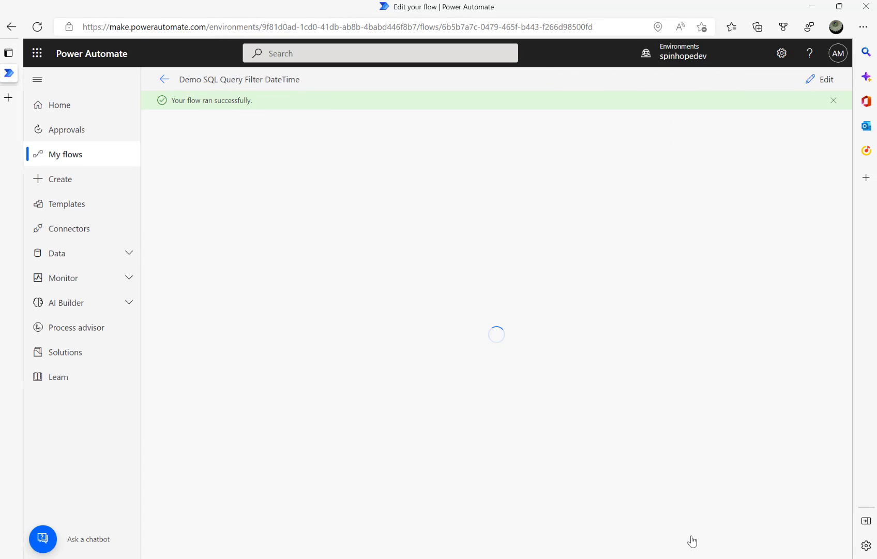
left_click(462, 247)
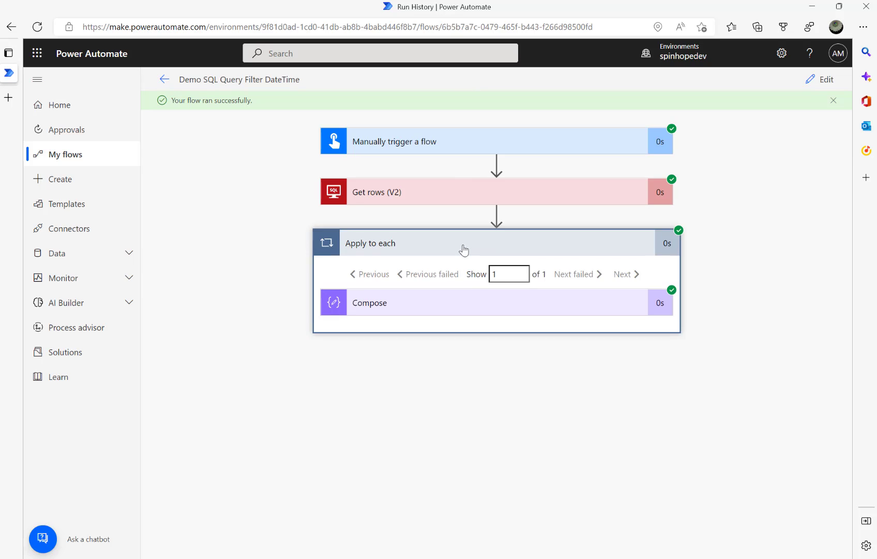
left_click(463, 313)
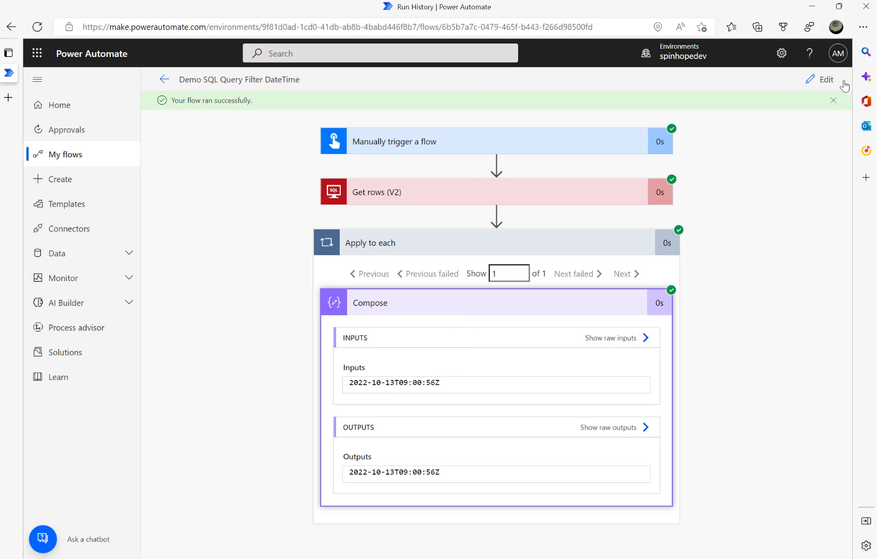
Step: Change the addDays offset from -30 to -50, then save and test the flow
left_click(821, 80)
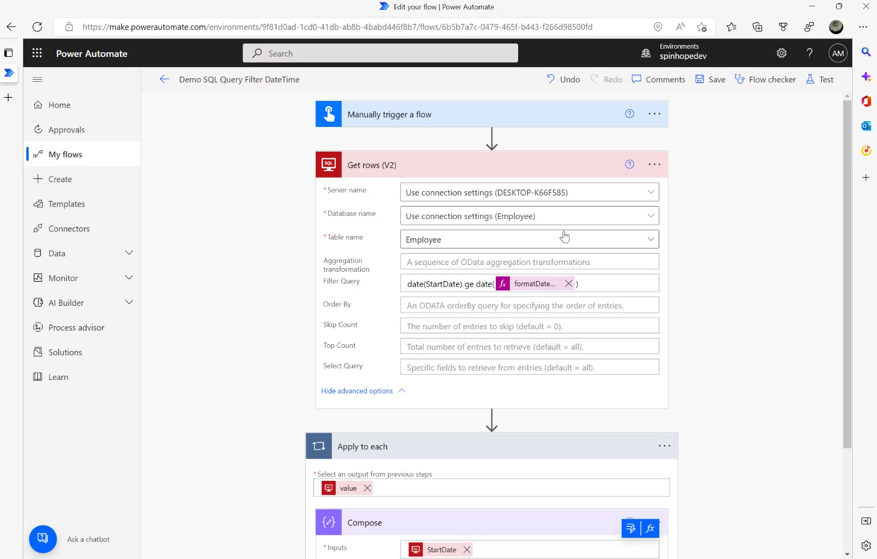
left_click(533, 285)
left_click(645, 327)
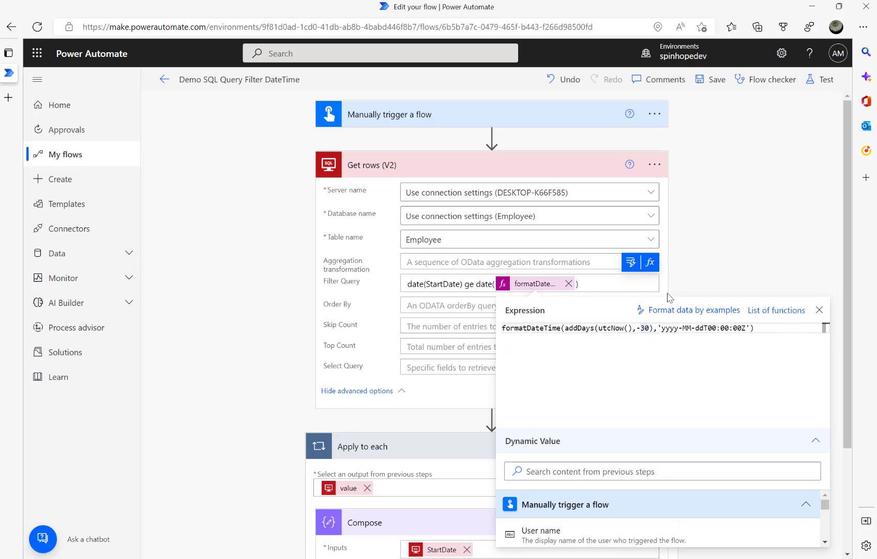
key("BackSpace")
type("5")
left_click(703, 261)
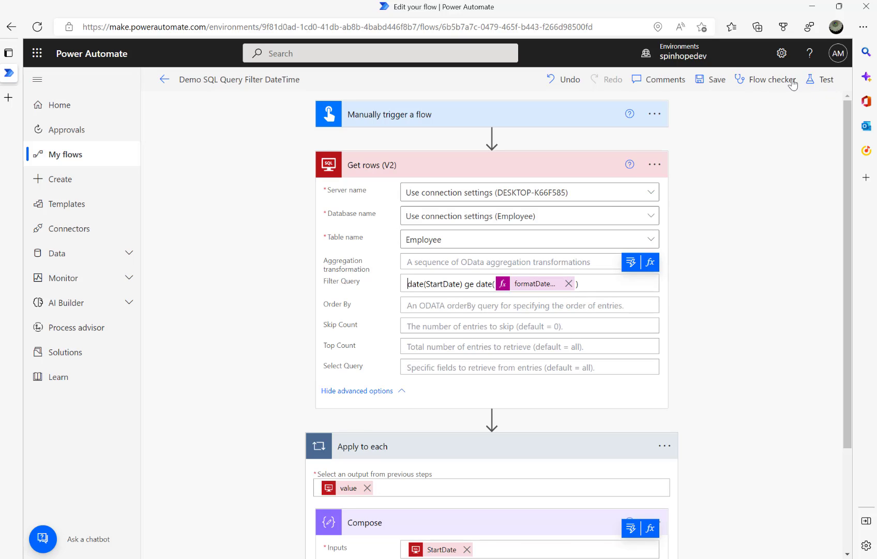
left_click(819, 83)
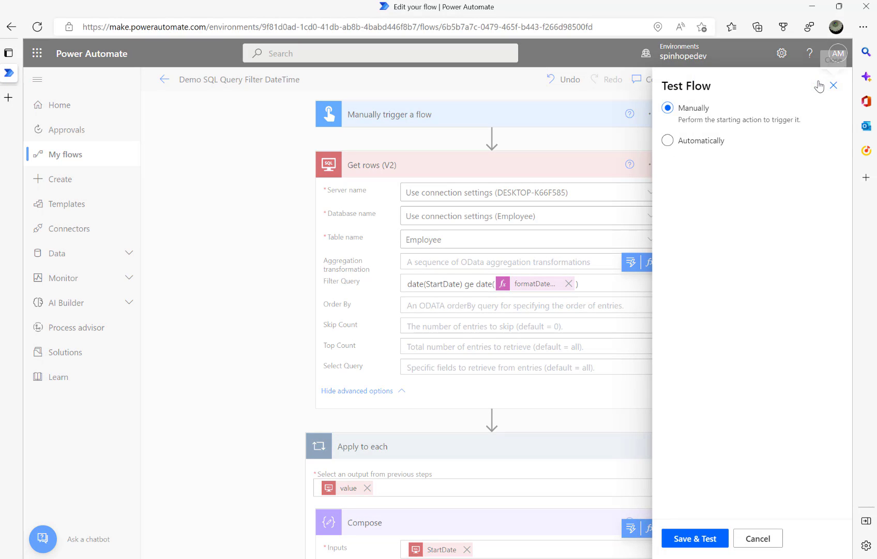
left_click(687, 541)
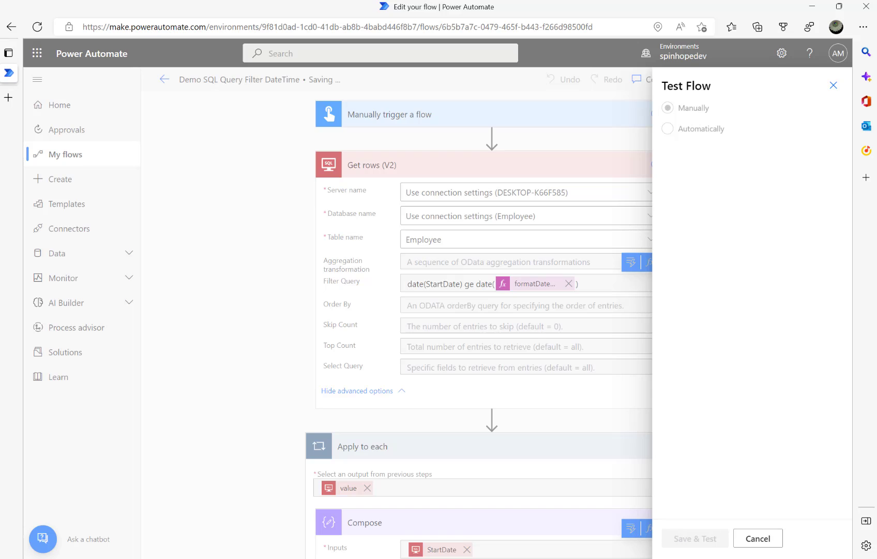
Step: Review the Compose StartDate for loop iterations 1–3 against the SQL Employee table results
left_click(492, 253)
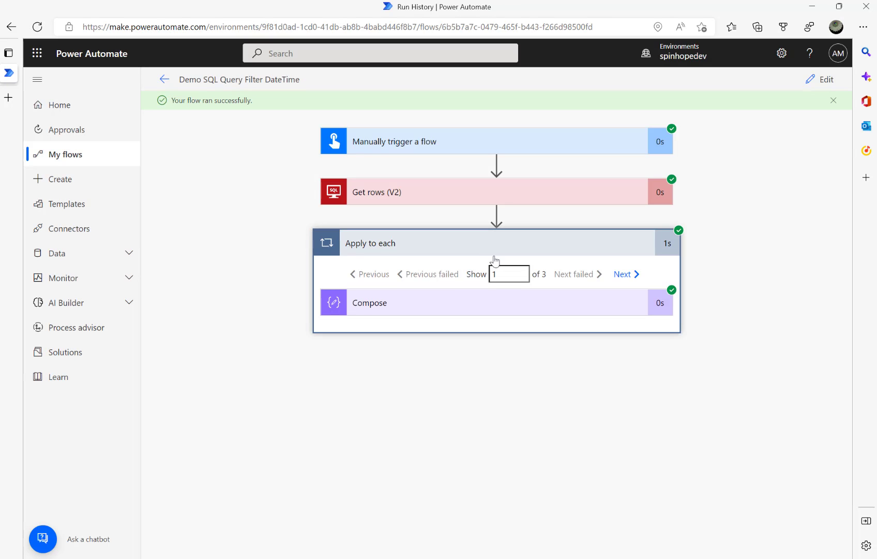
left_click(524, 309)
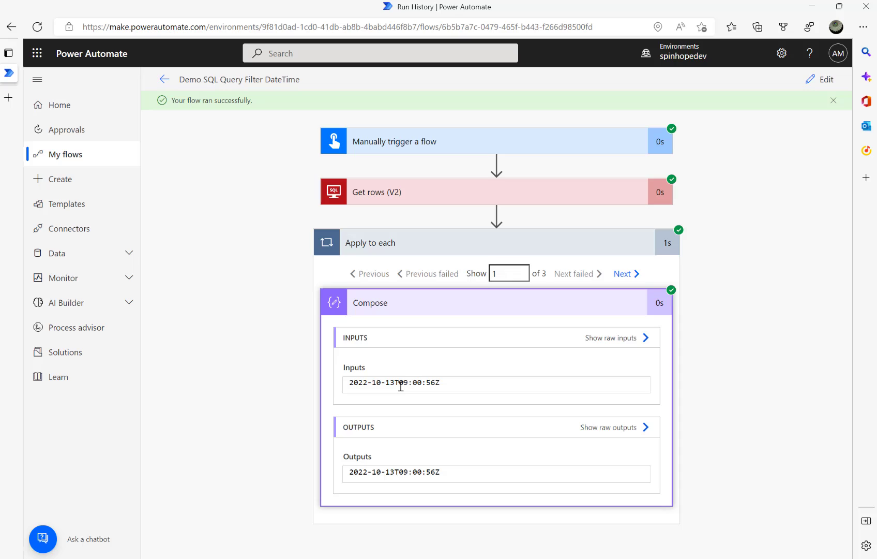
left_click(634, 278)
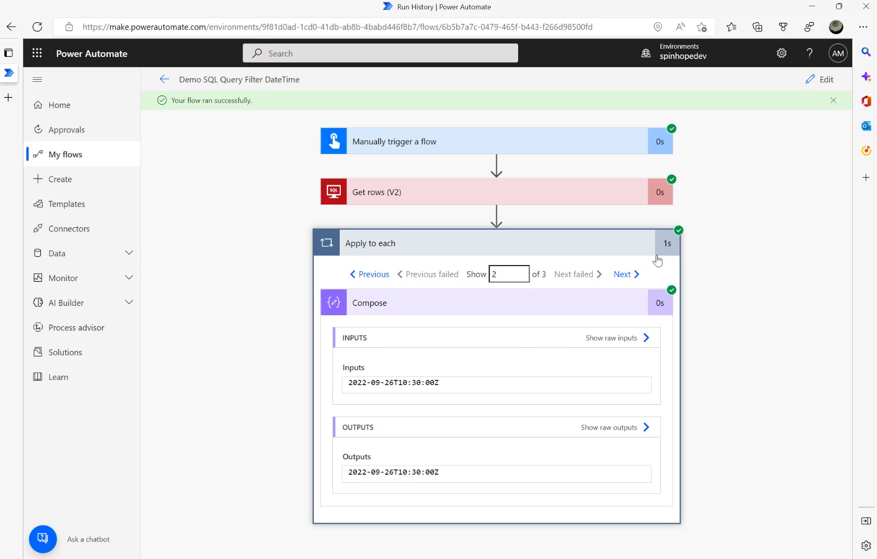
left_click(635, 275)
key("alt+Tab")
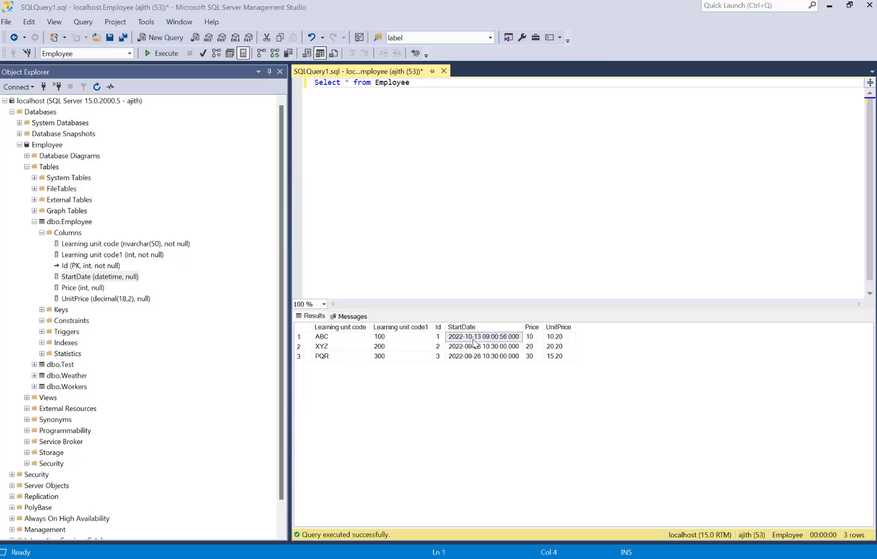
left_click(830, 5)
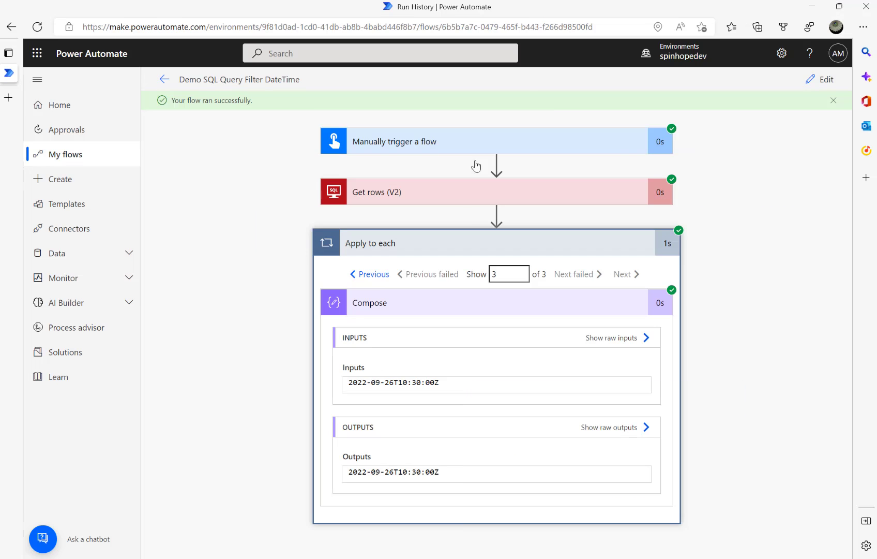
Step: Edit the Filter Query expression to use formatDateTime(addDays(utcNow(),-50),'yyyy-MM-dd') without the time part
left_click(820, 80)
left_click(527, 284)
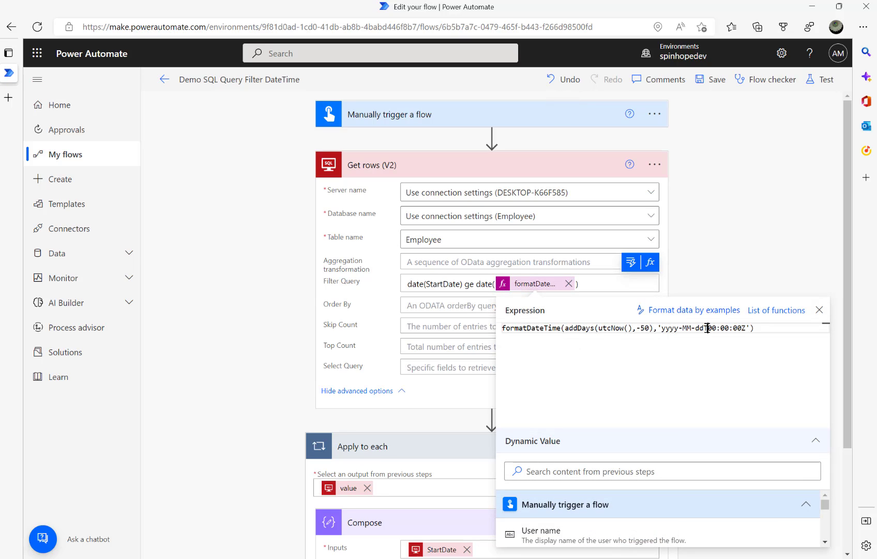
left_click_drag(708, 328, 751, 328)
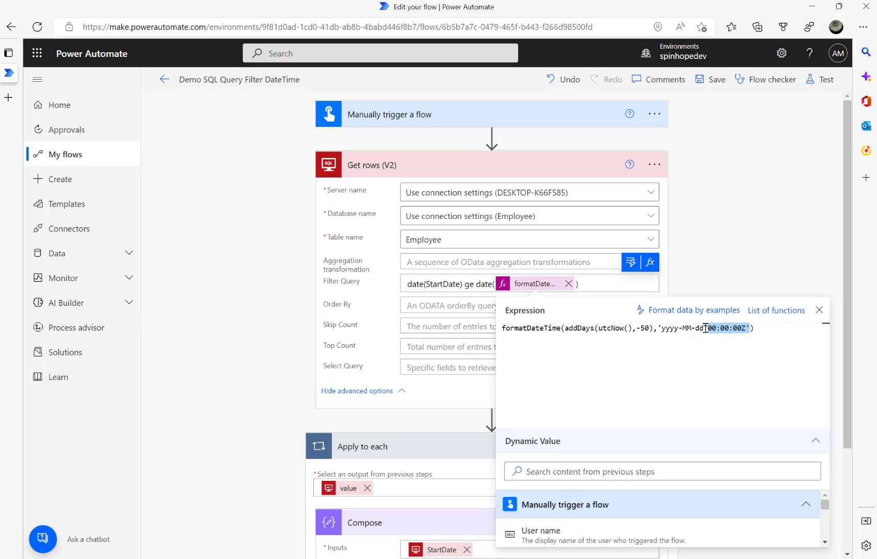
left_click(705, 328)
key("Right")
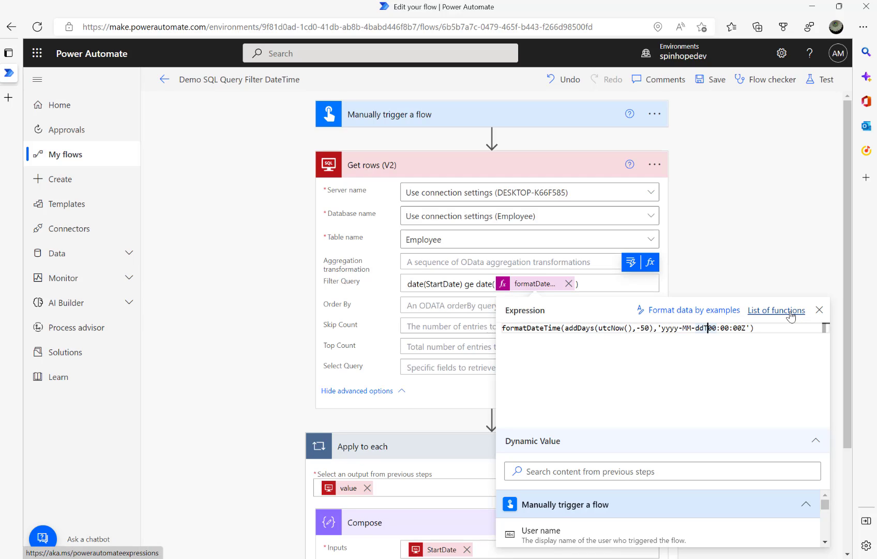
key("Delete")
key("Delete")
key("Delete")
key("Delete")
key("Delete")
key("Delete")
key("Delete")
key("Delete")
left_click(734, 232)
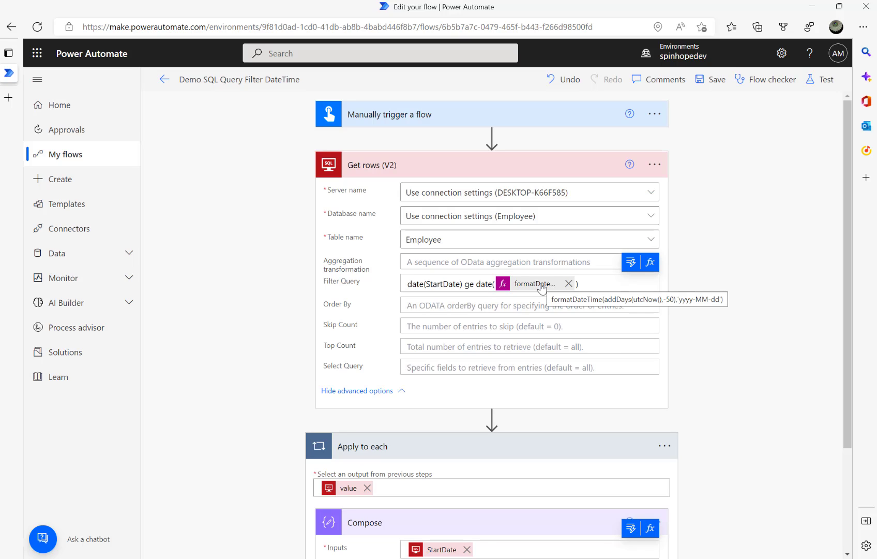
Step: Save the flow and run a manual test with the date-only filter
left_click(822, 80)
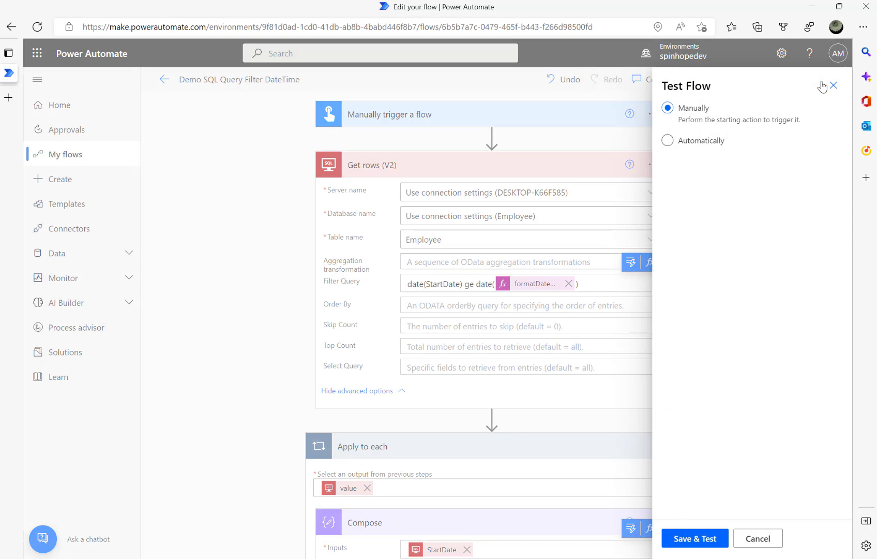
left_click(701, 539)
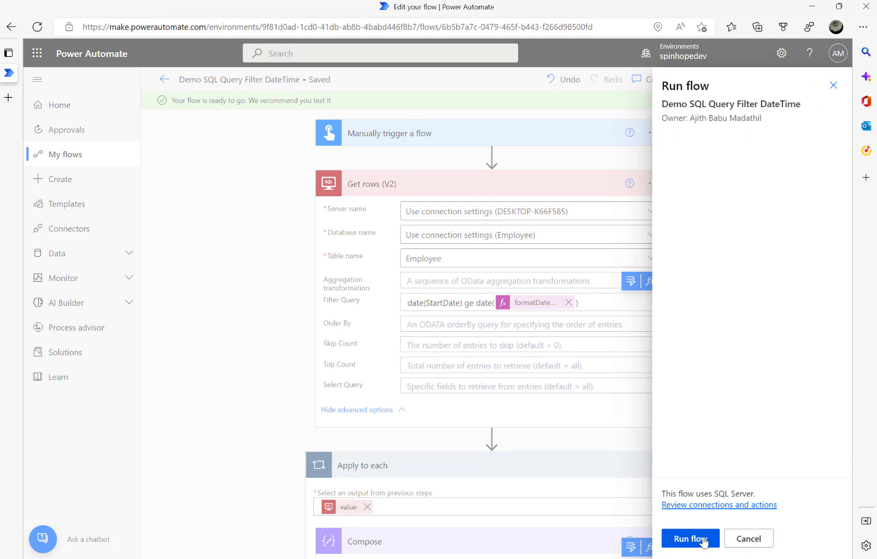
left_click(701, 540)
left_click(701, 540)
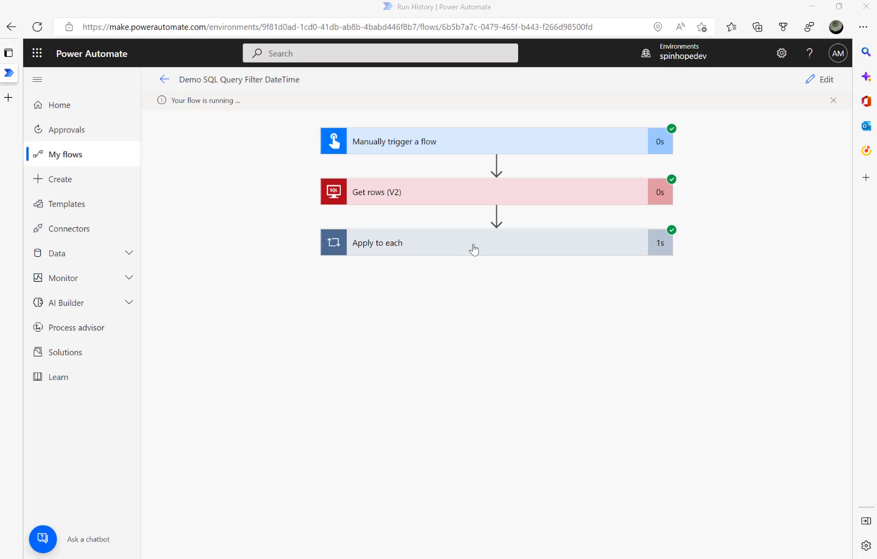
Step: Check the Compose outputs across the three loop iterations, then return to the flow editor
left_click(474, 249)
left_click(487, 306)
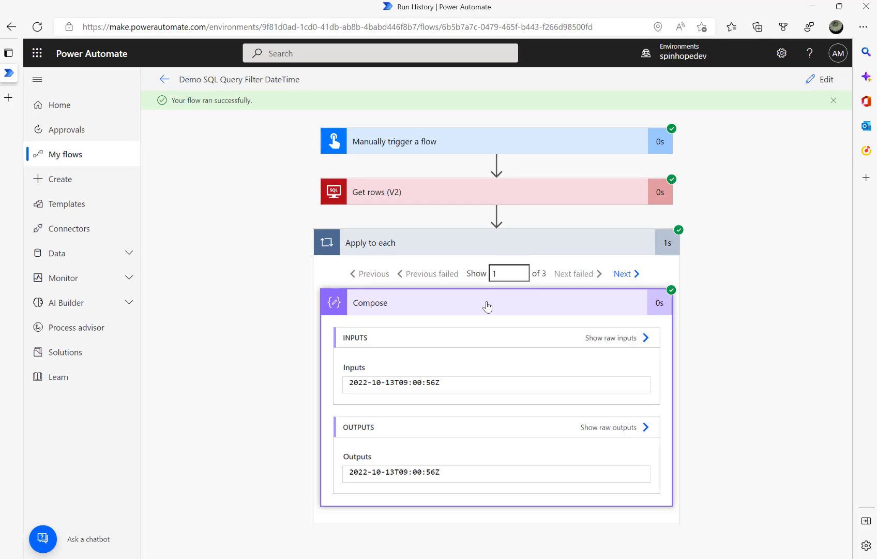
left_click(628, 277)
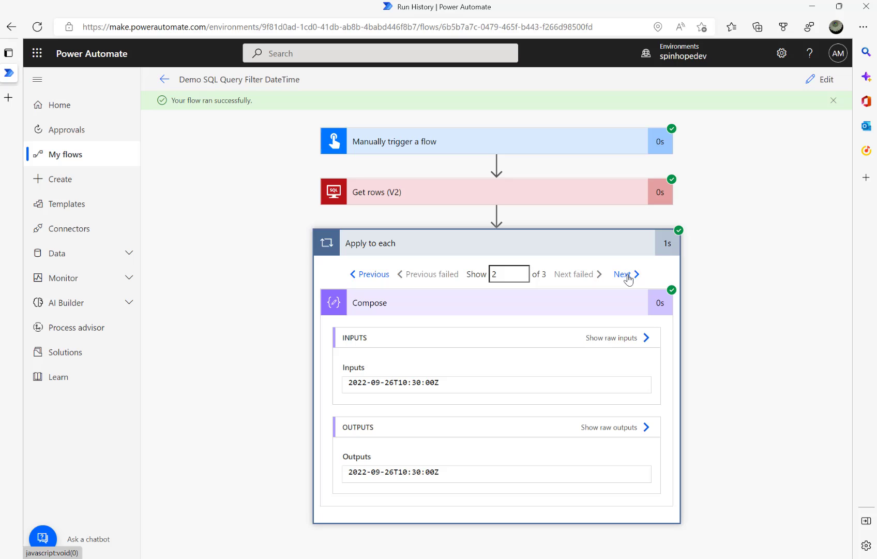
left_click(817, 80)
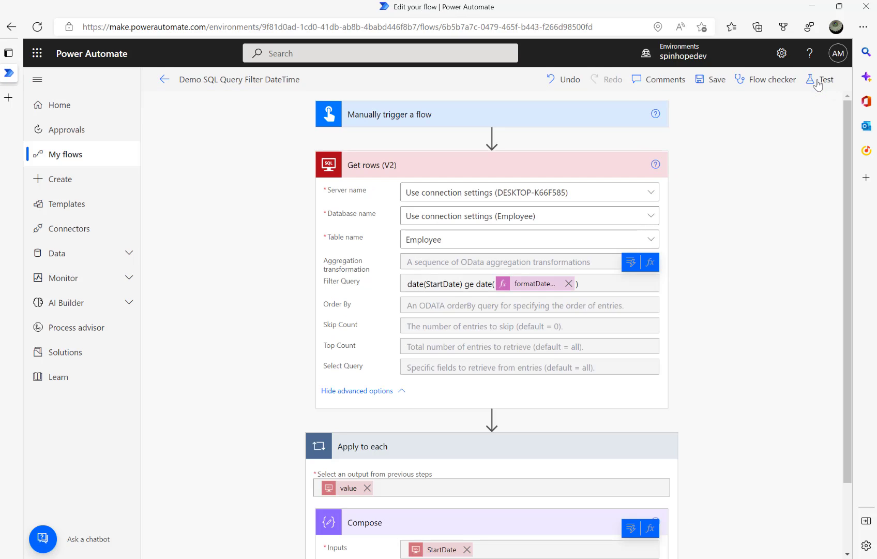
Step: Append T00:00:00Z after dd so the filter format reads 'yyyy-MM-ddT00:00:00Z' again
left_click(531, 284)
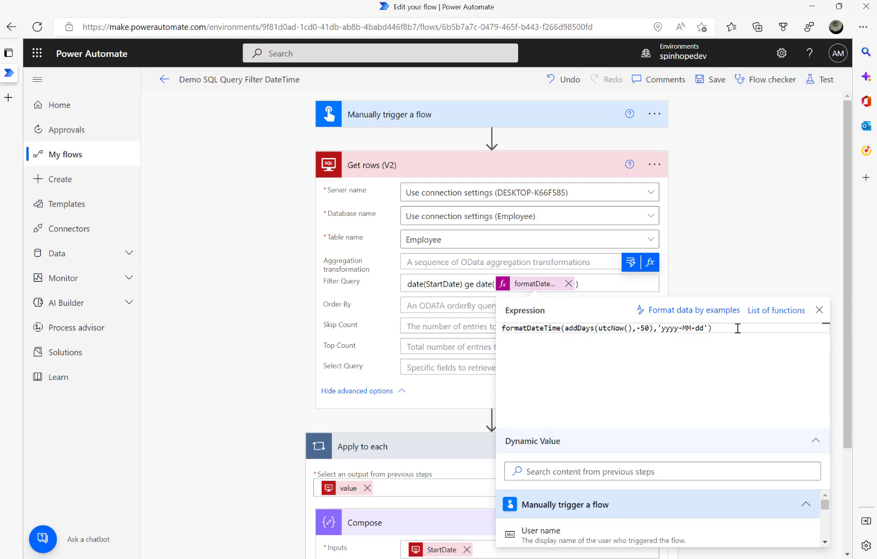
left_click(703, 328)
type("T")
type("00:")
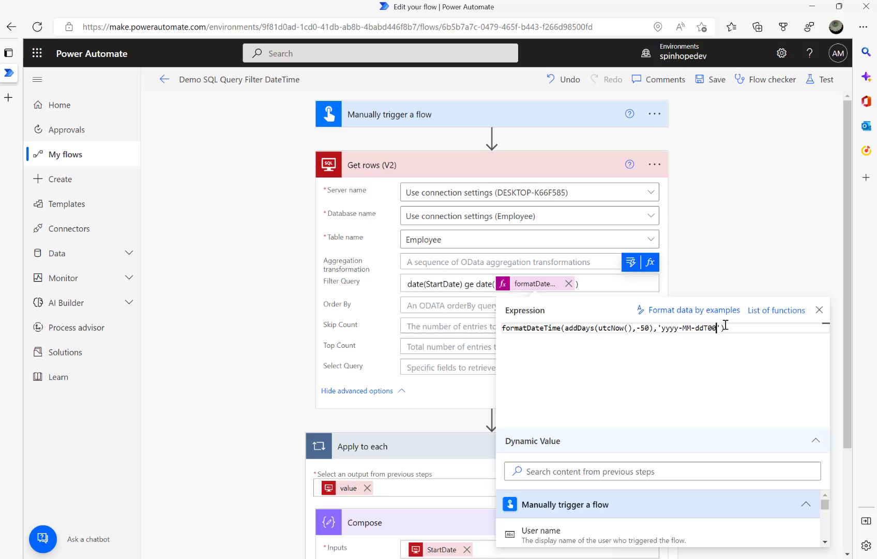
type("00:")
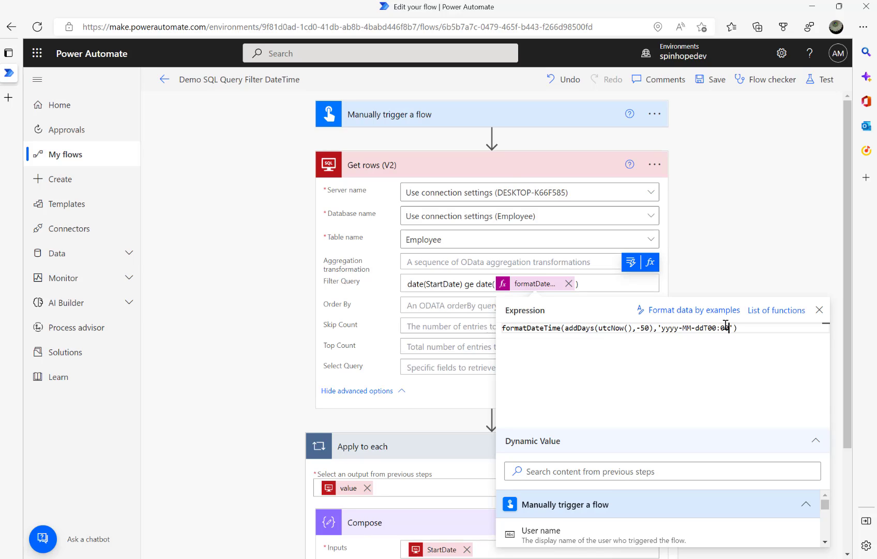
type("00Z")
left_click(771, 239)
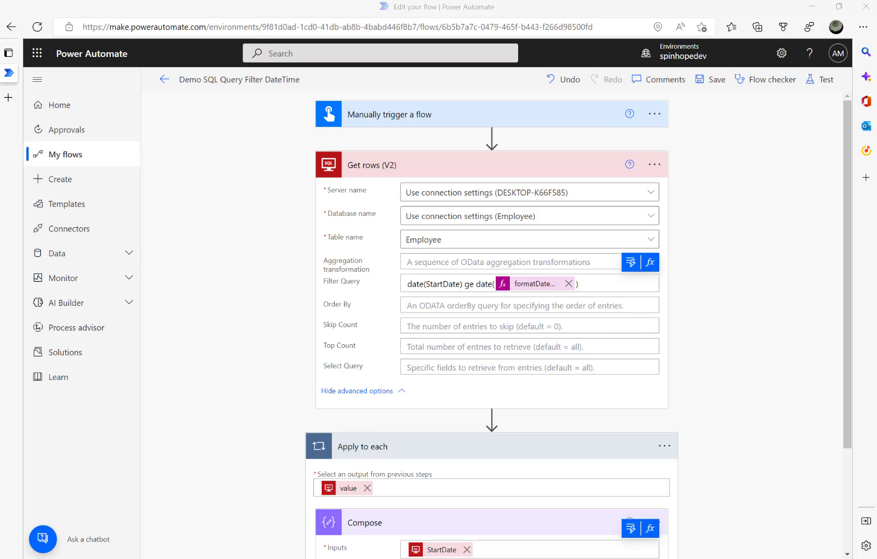
key("alt+Tab")
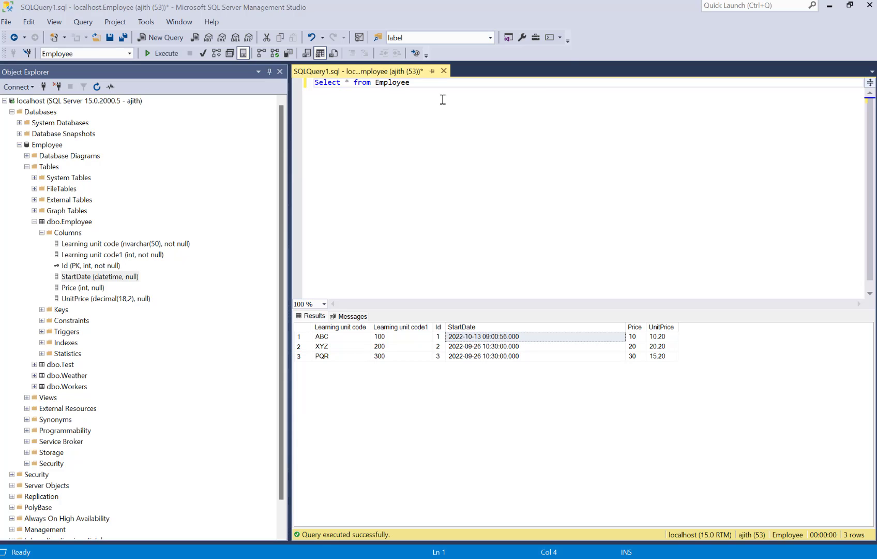
left_click(829, 7)
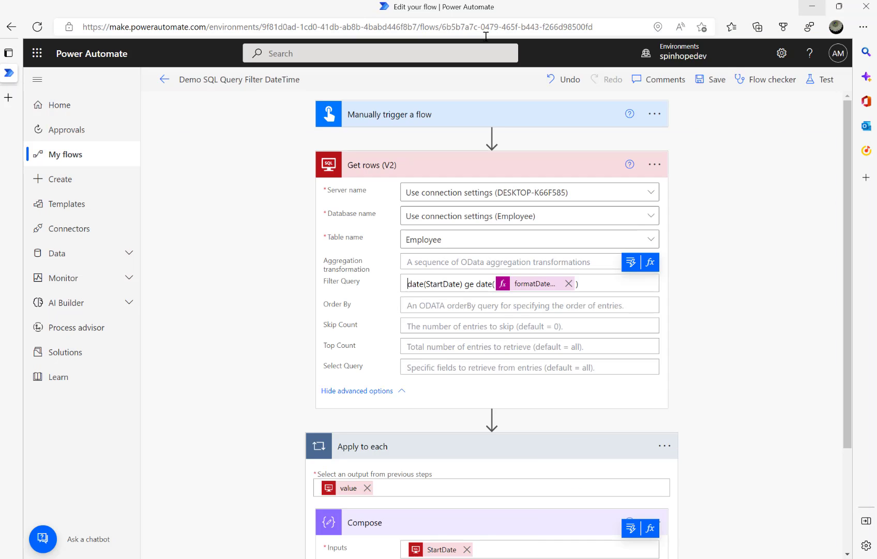